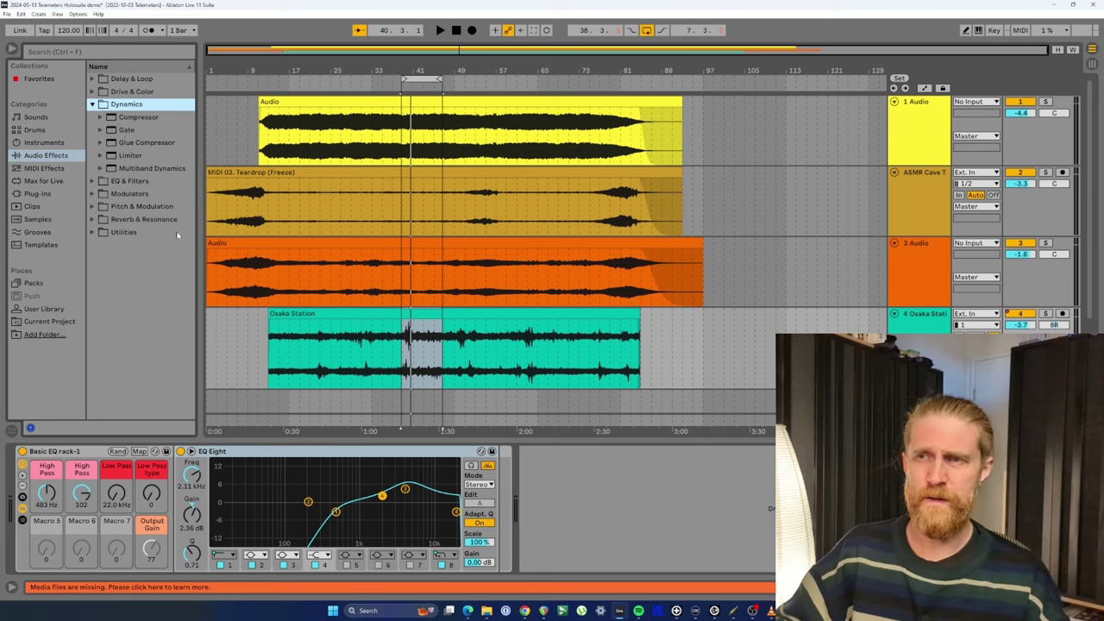
# Add a Compressor after the EQ Eight on the Osaka Station track and show its transfer curve view with Peak detection.
pyautogui.click(121, 119)
pyautogui.moveTo(601, 556); pyautogui.dragTo(601, 551)
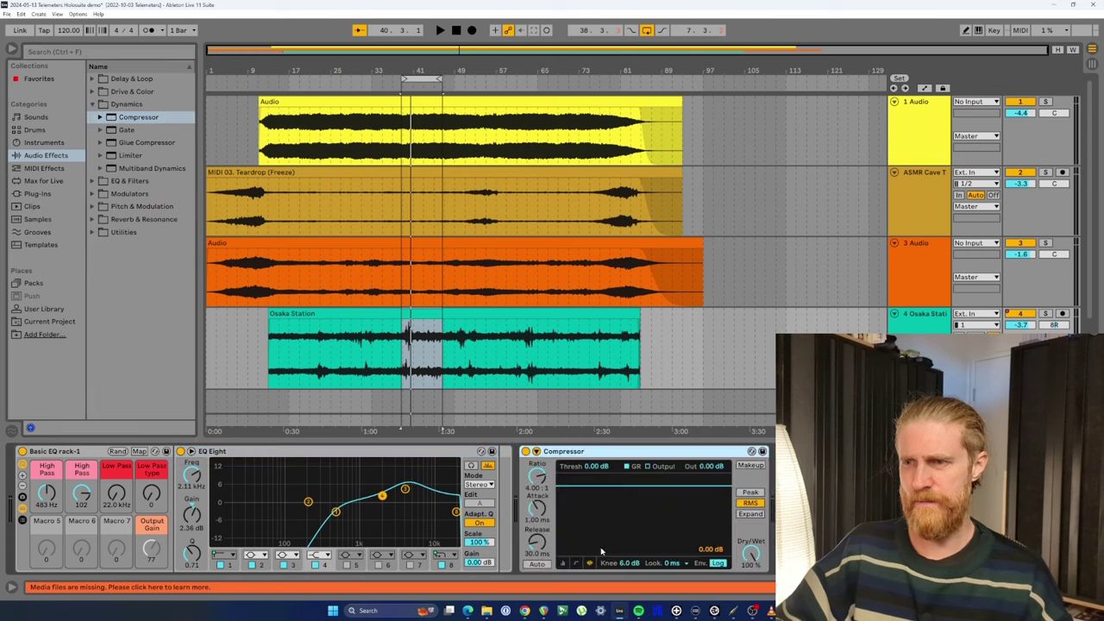
pyautogui.click(576, 564)
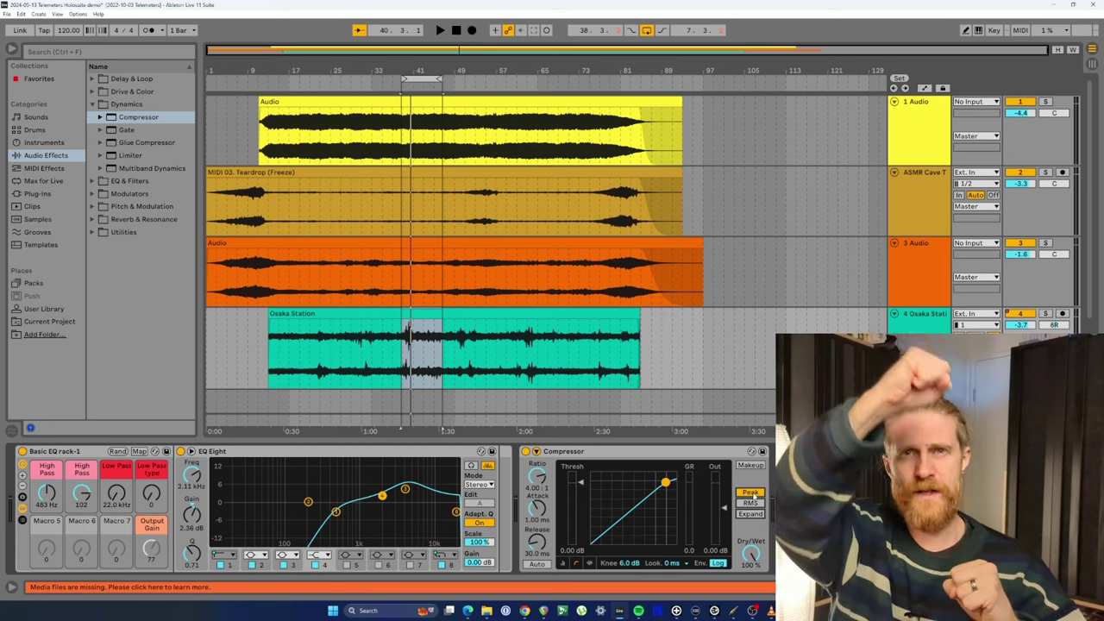
# Start looped playback of the selected section and lower the Compressor's threshold to -17.5 dB.
pyautogui.click(453, 278)
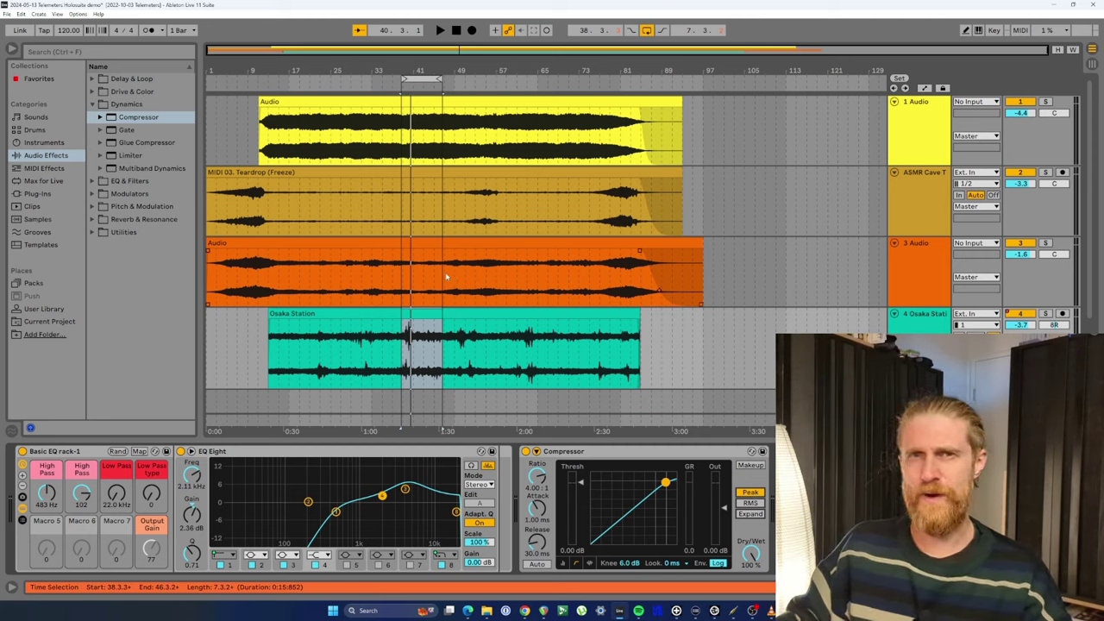
pyautogui.press('space')
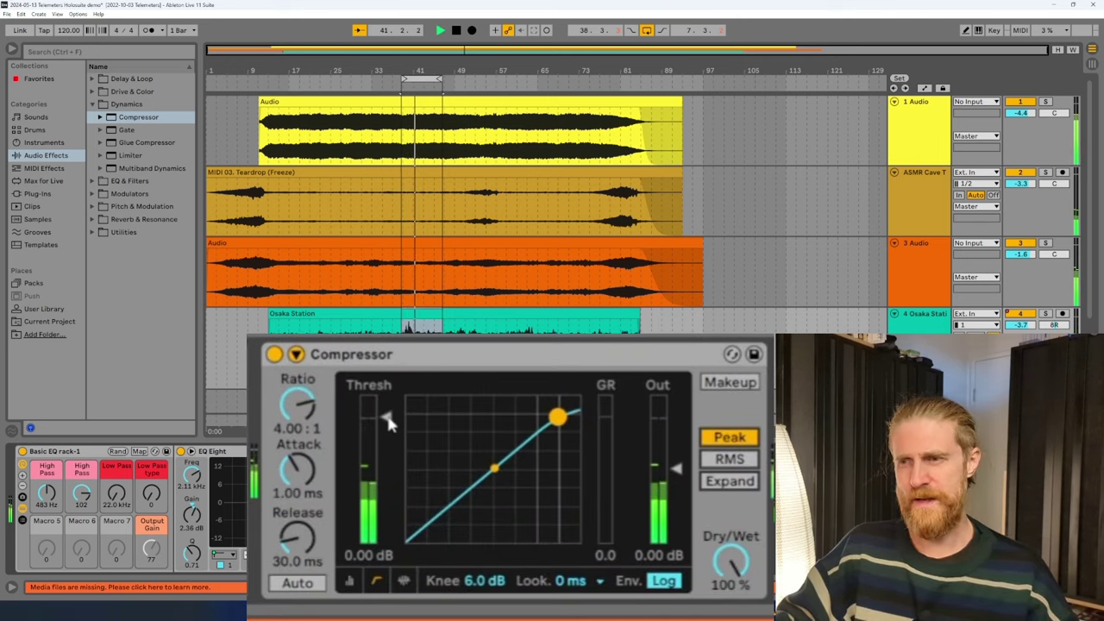
pyautogui.moveTo(389, 420); pyautogui.dragTo(389, 481)
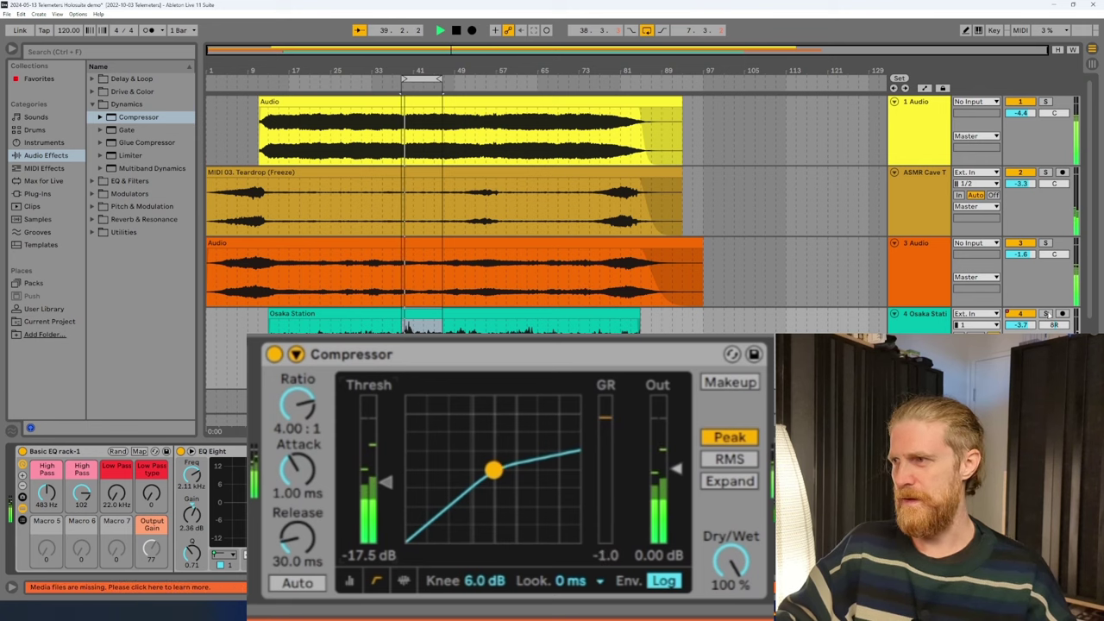
# Compare the soloed Osaka Station track with the Compressor off and on, and return to the full mix.
pyautogui.click(274, 354)
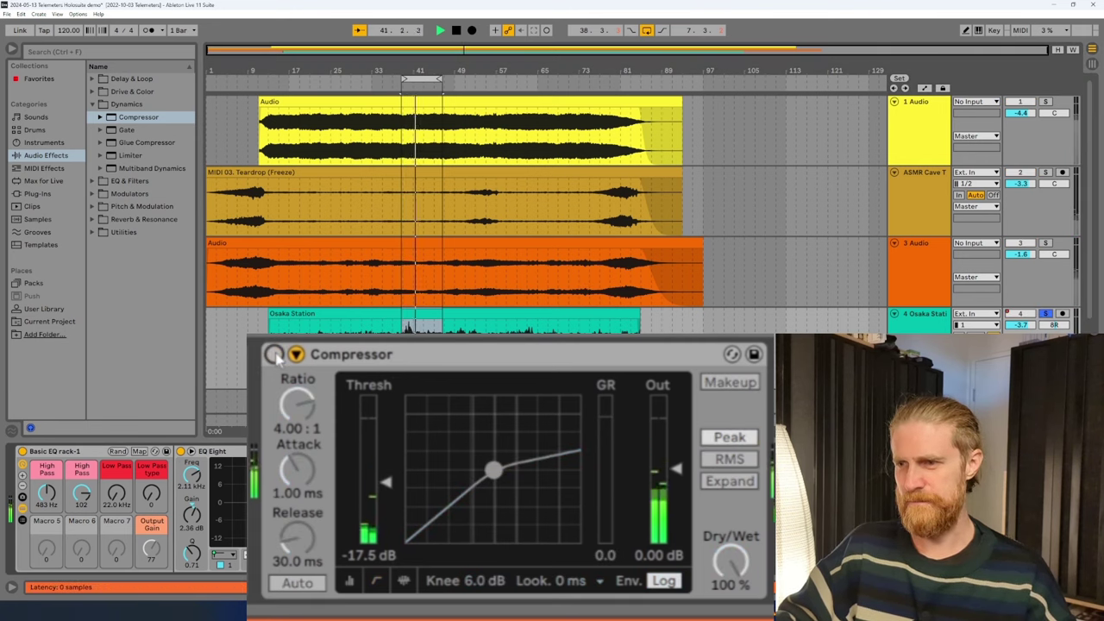
pyautogui.click(275, 354)
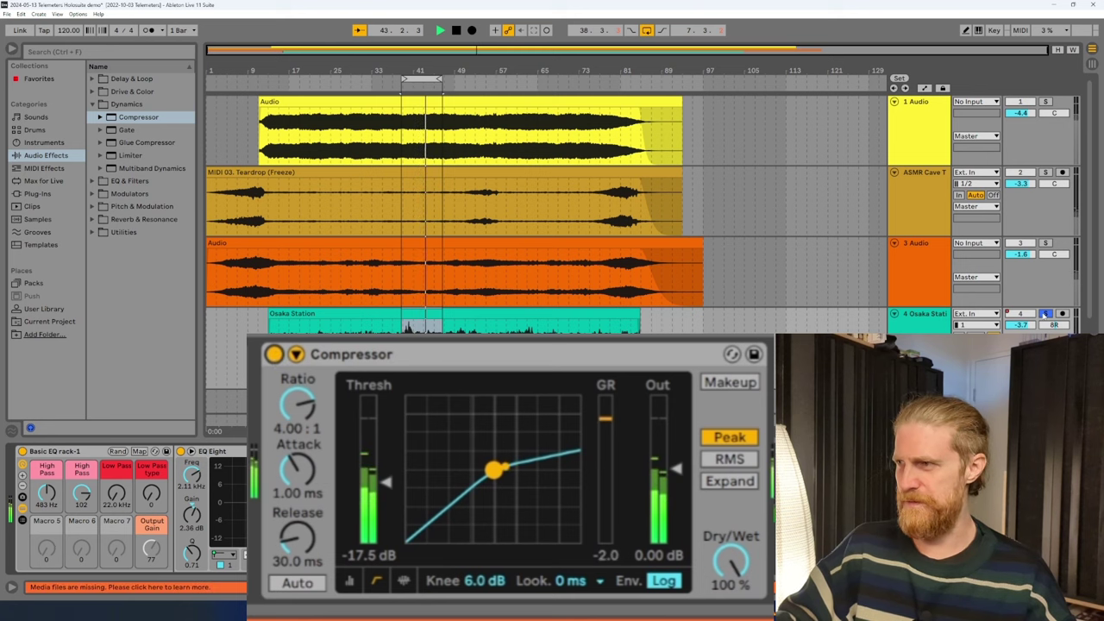
pyautogui.click(1046, 314)
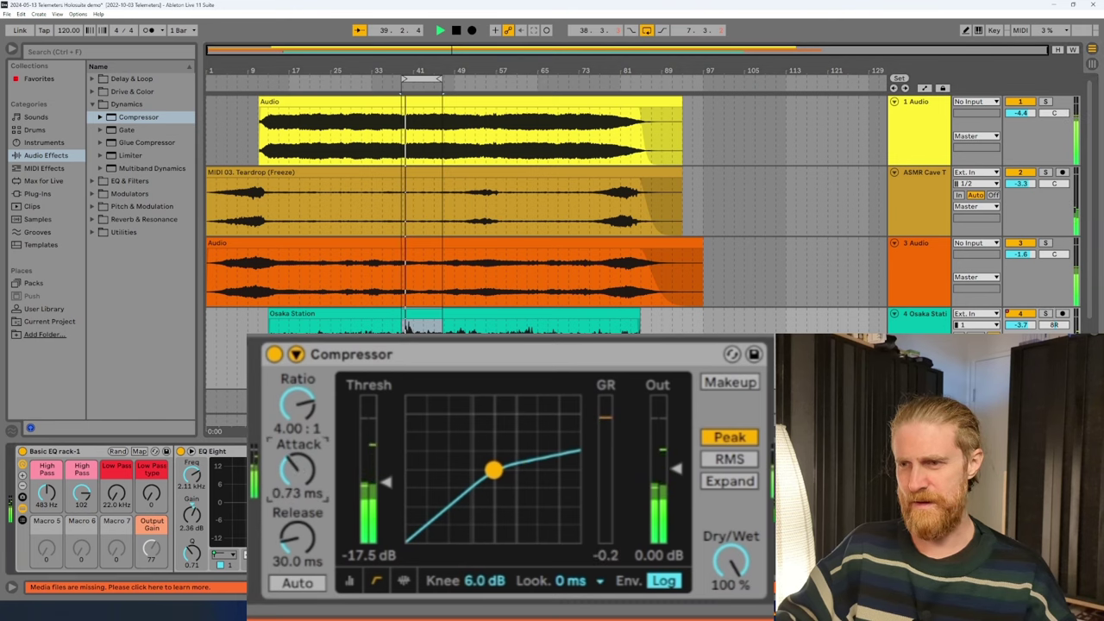
# Set the Compressor's attack to 0.03 ms and compare it off and on with Osaka Station soloed, ending with the solo off.
pyautogui.moveTo(297, 470); pyautogui.dragTo(297, 476)
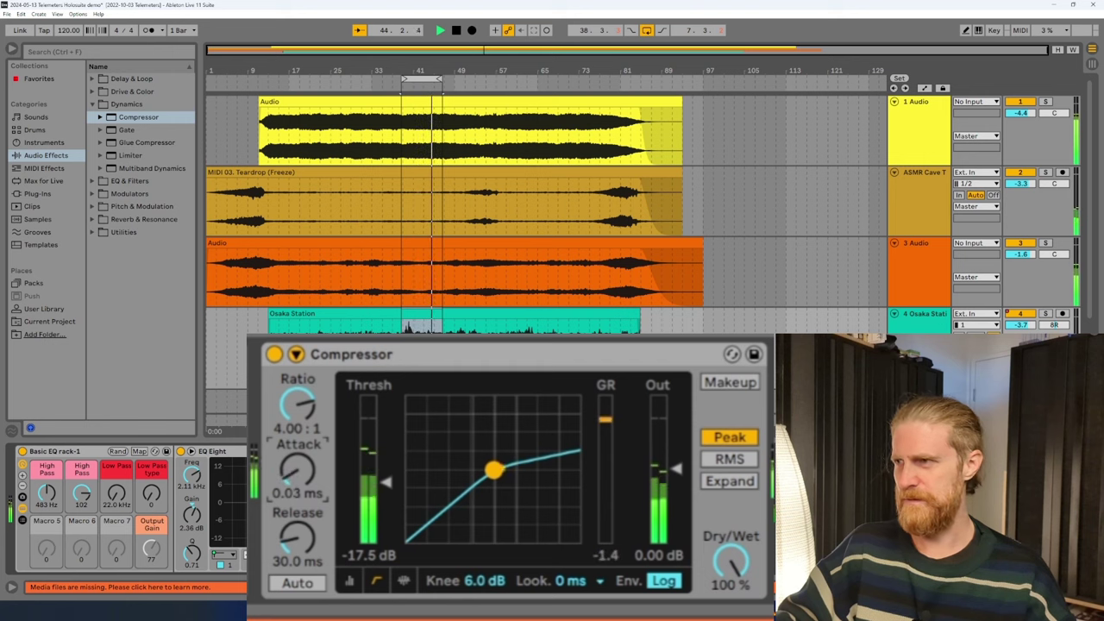
pyautogui.click(1046, 314)
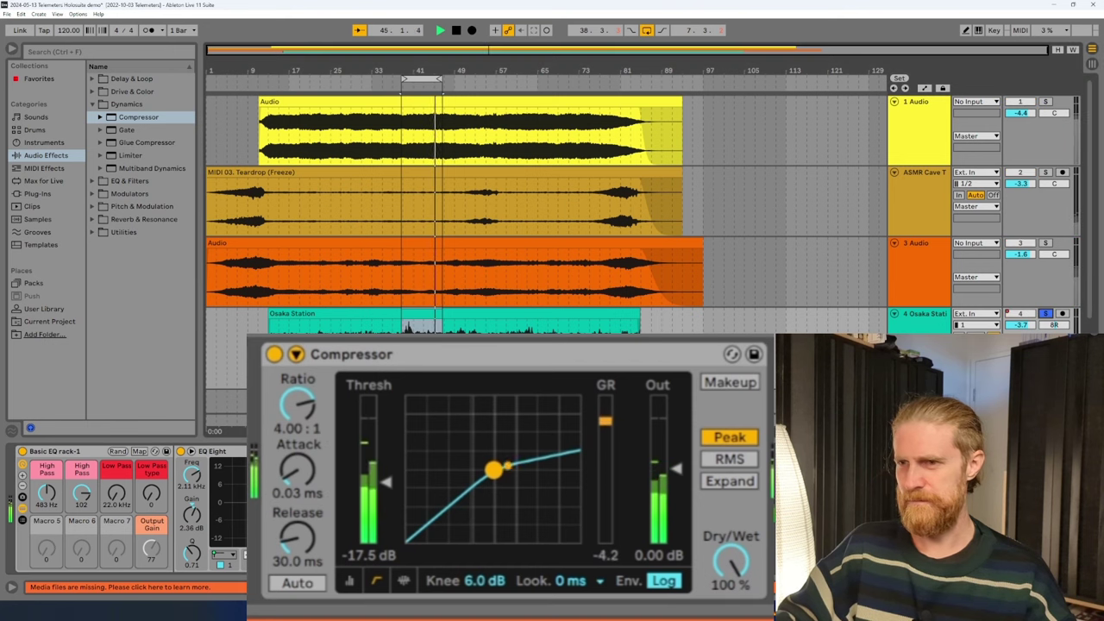
pyautogui.click(274, 354)
pyautogui.click(273, 354)
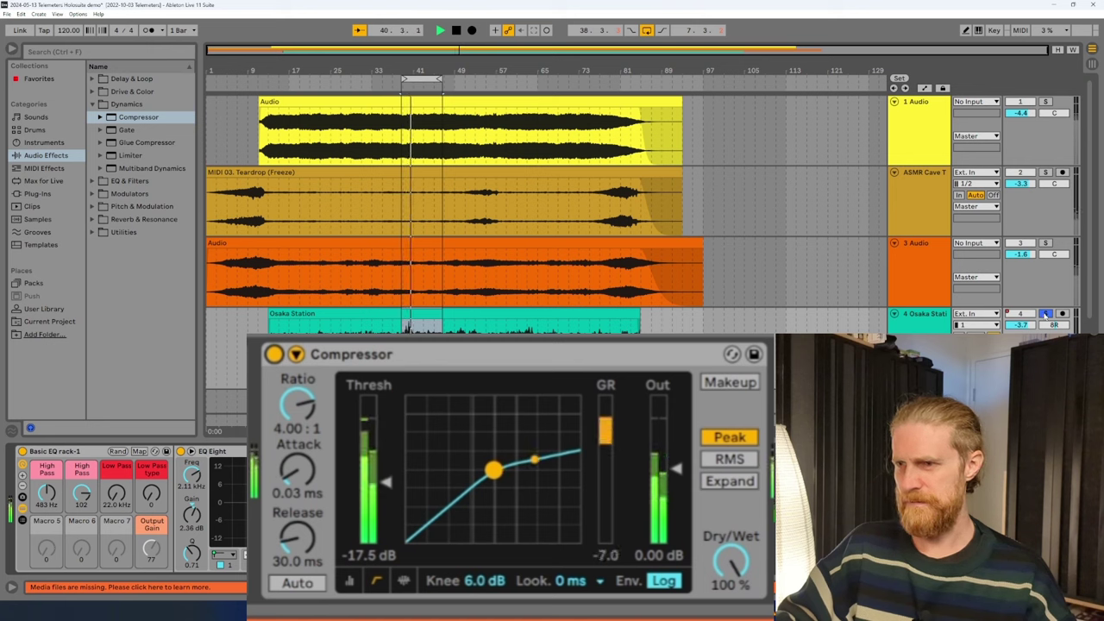
pyautogui.click(1046, 314)
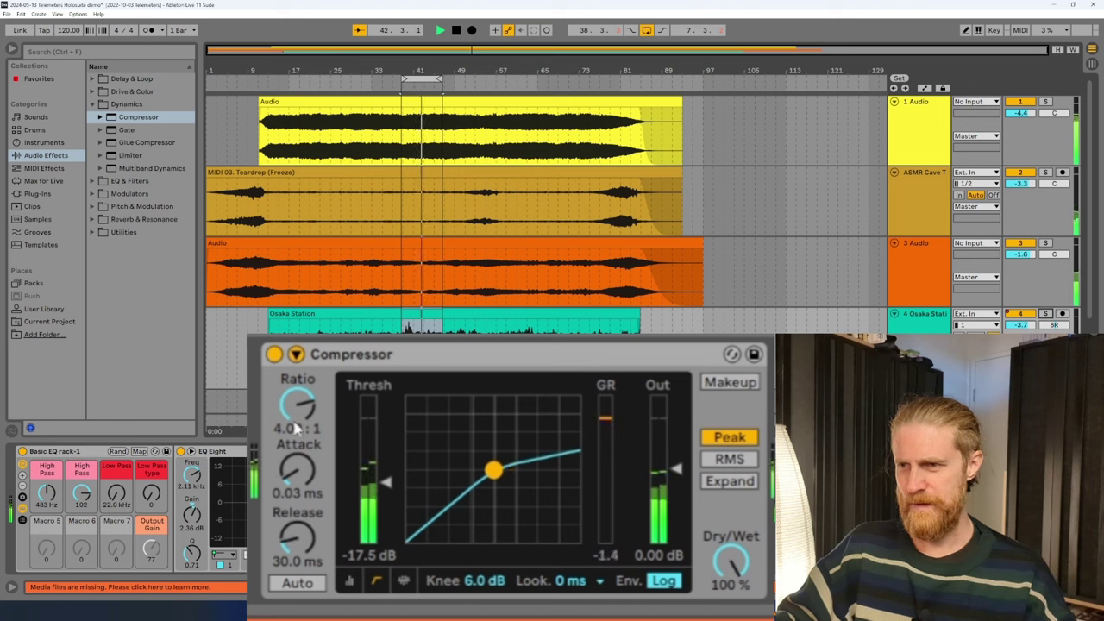
# Raise the Compressor's ratio to 7.88:1 and compare it bypassed and enabled within the full mix.
pyautogui.moveTo(298, 401); pyautogui.dragTo(297, 377)
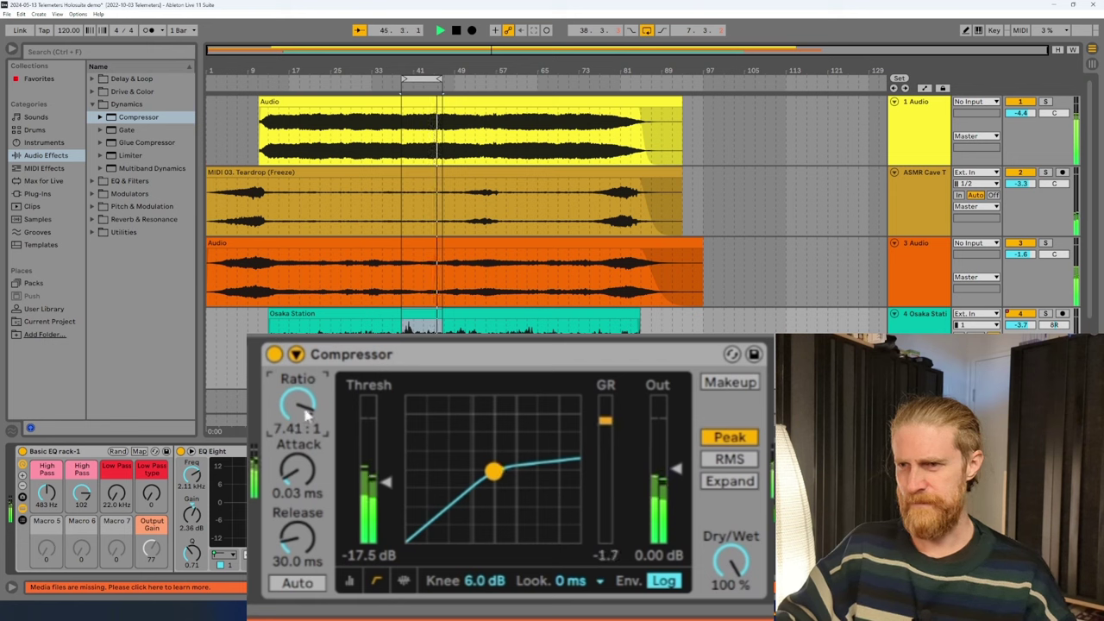
pyautogui.moveTo(298, 377); pyautogui.dragTo(298, 372)
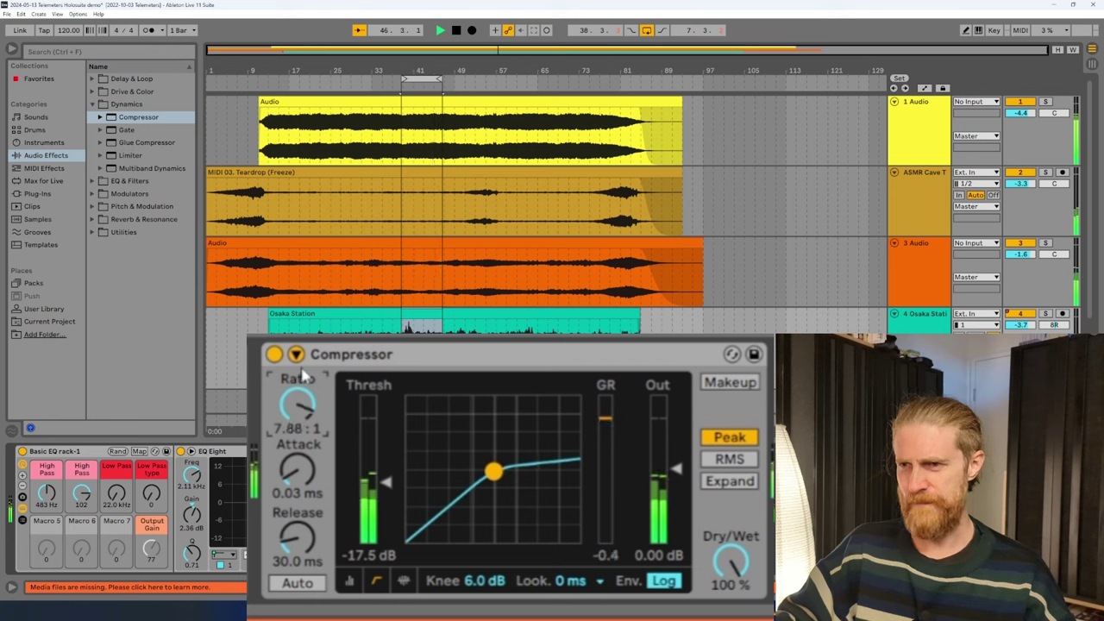
pyautogui.click(273, 353)
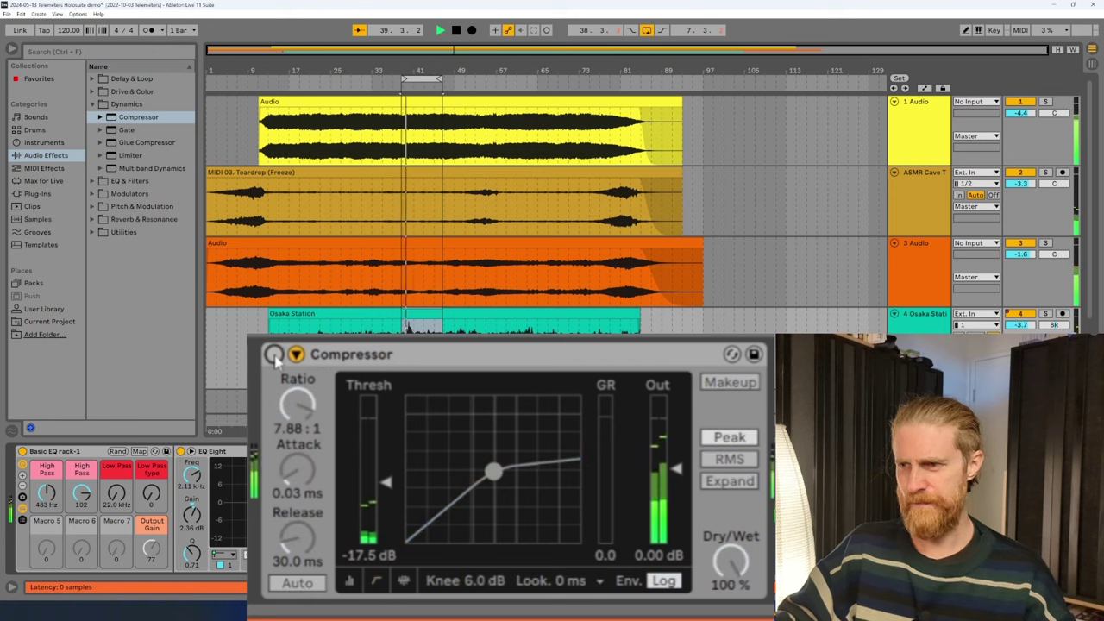
pyautogui.click(273, 353)
pyautogui.click(275, 355)
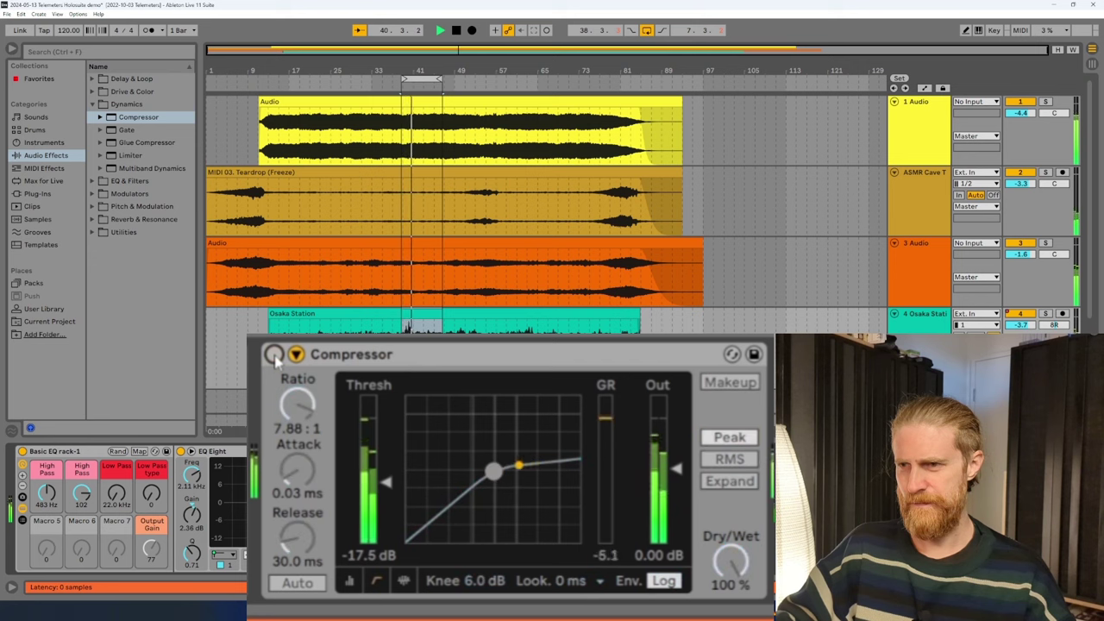
pyautogui.click(274, 355)
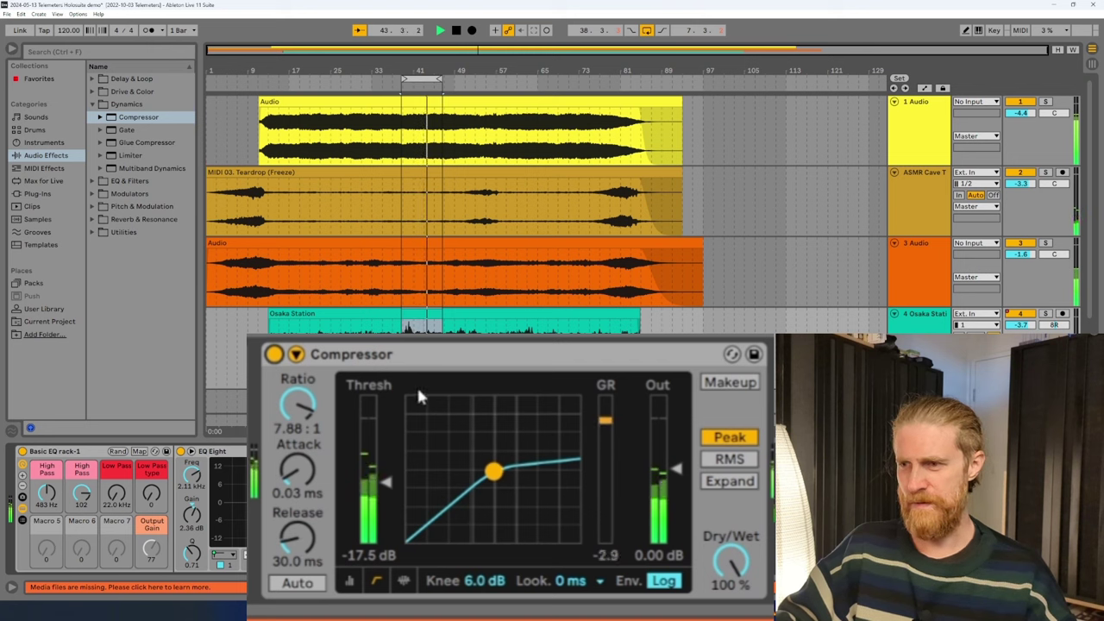
# Solo the Osaka Station track, set the Compressor's attack to 0.06 ms and compare the sound with it off and on.
pyautogui.click(1046, 314)
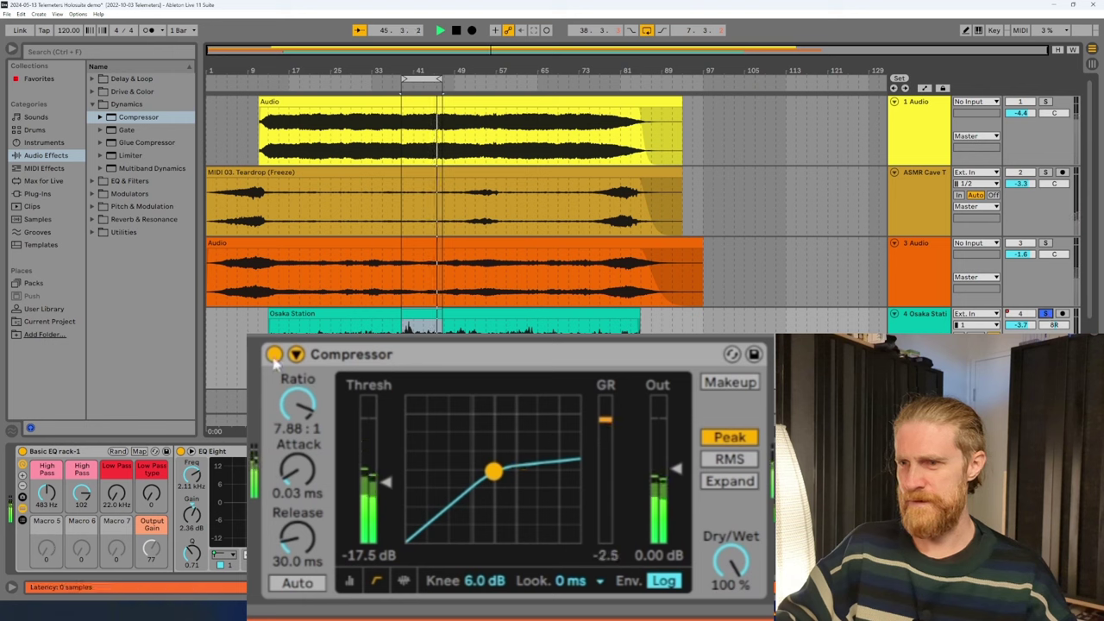
pyautogui.moveTo(292, 473); pyautogui.dragTo(291, 465)
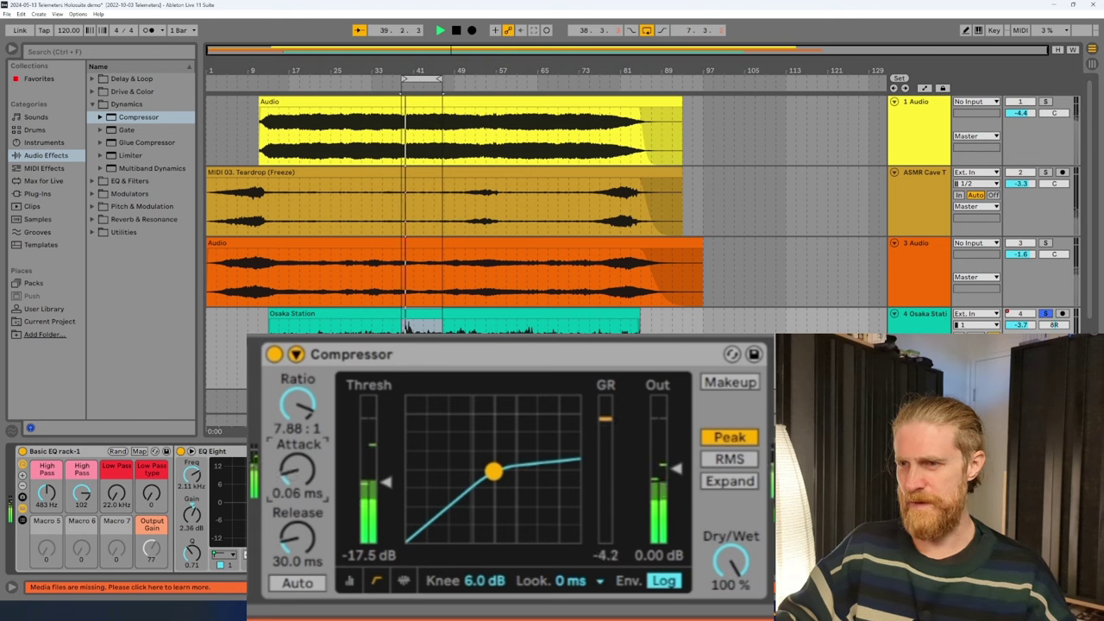
pyautogui.click(273, 354)
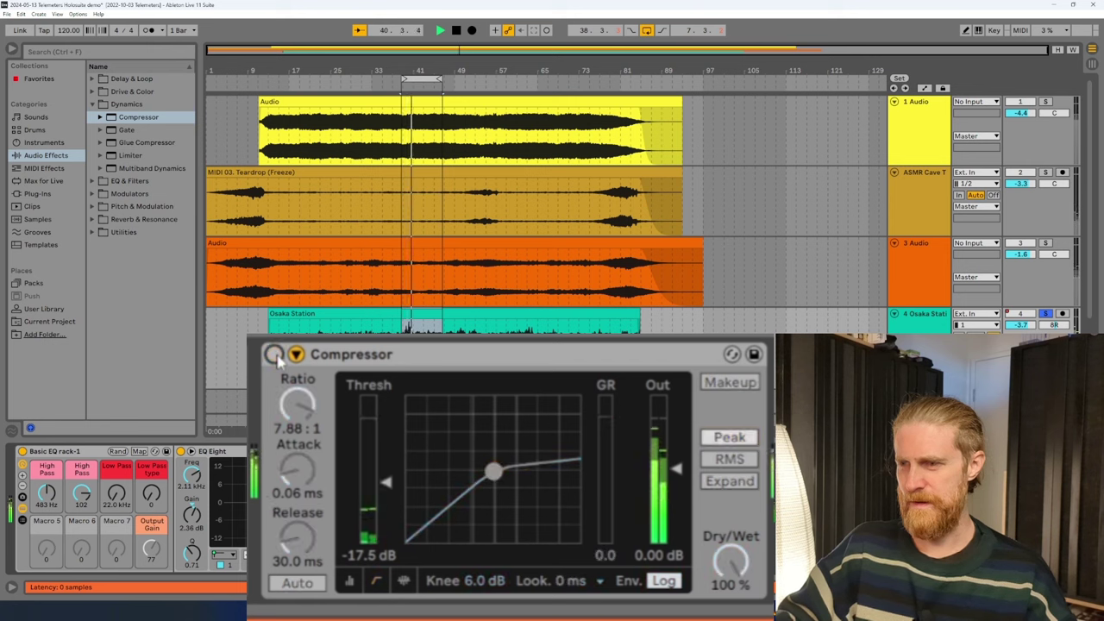
pyautogui.click(274, 353)
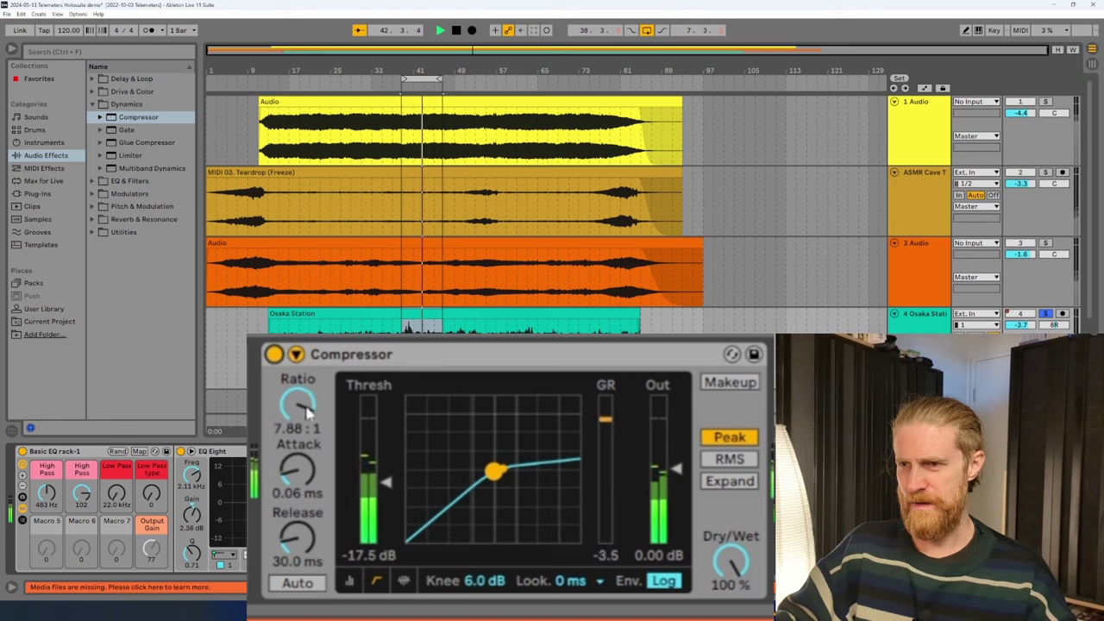
# Set the Compressor's threshold to -20.1 dB, attack to 0.07 ms and release to 58.2 ms.
pyautogui.moveTo(388, 484); pyautogui.dragTo(387, 490)
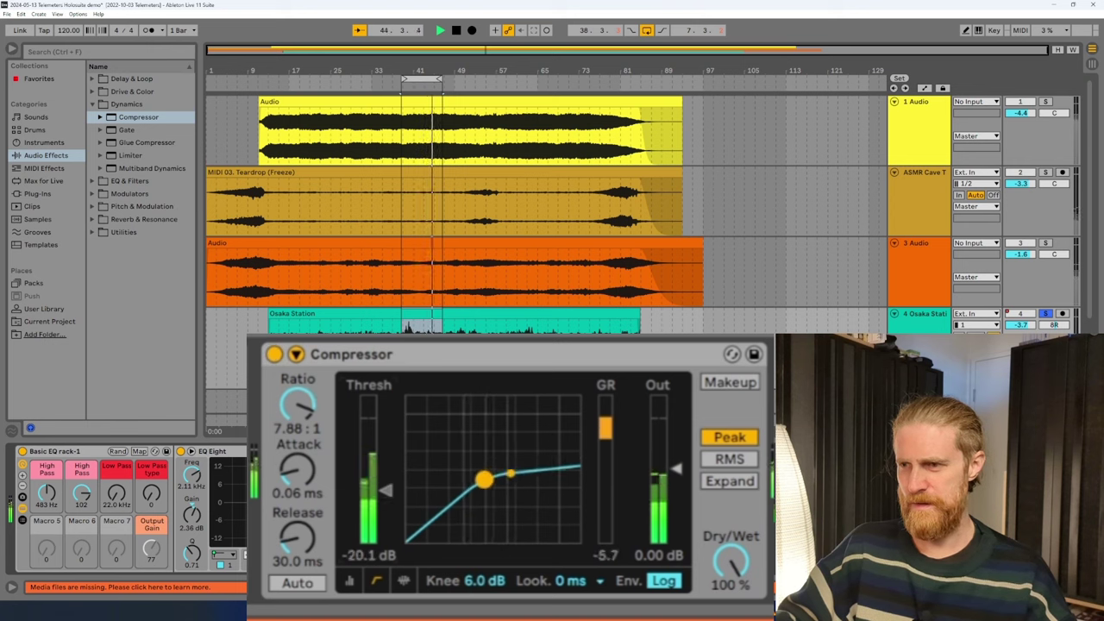
pyautogui.moveTo(289, 477); pyautogui.dragTo(296, 480)
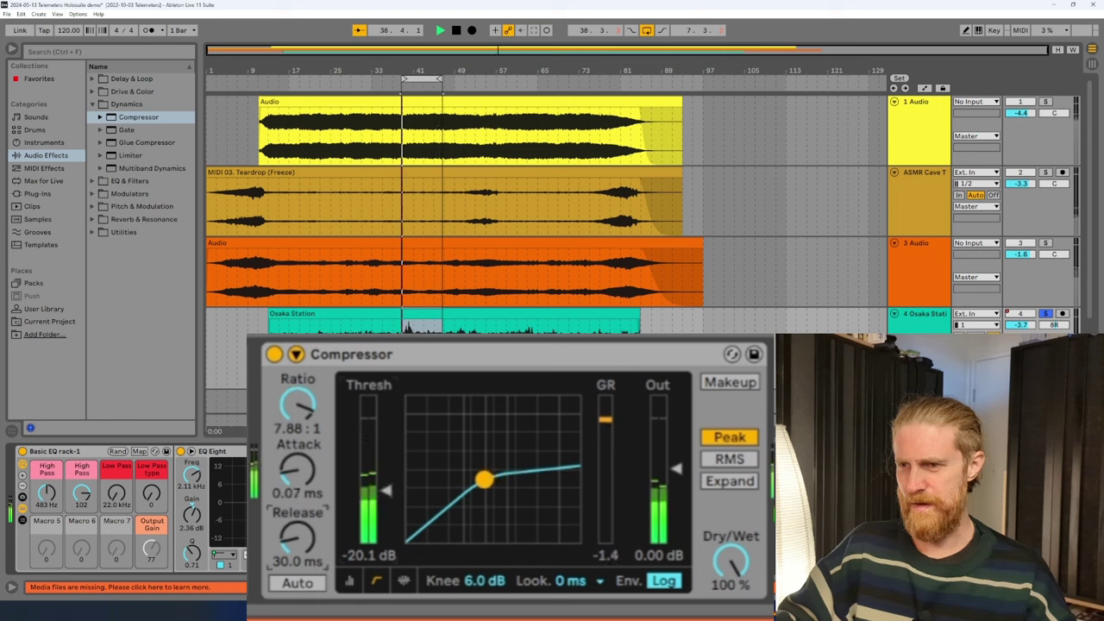
pyautogui.moveTo(295, 546); pyautogui.dragTo(296, 536)
pyautogui.click(293, 470)
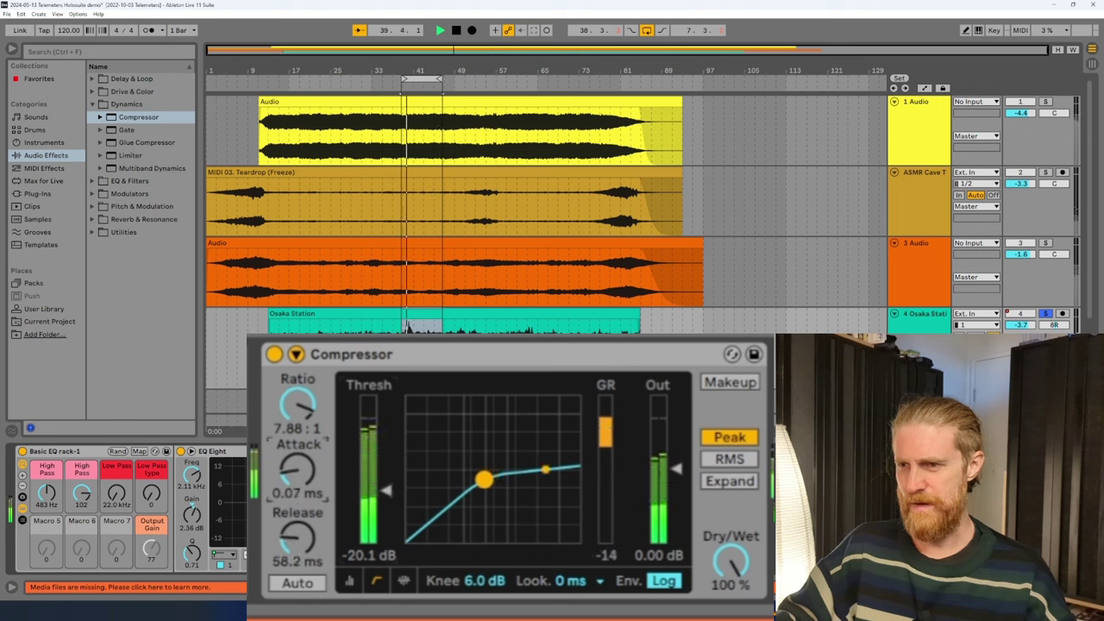
# Raise the Compressor's output gain to 3.63 dB and compare the soloed track's loudness with the effect off and on.
pyautogui.click(273, 354)
pyautogui.click(273, 354)
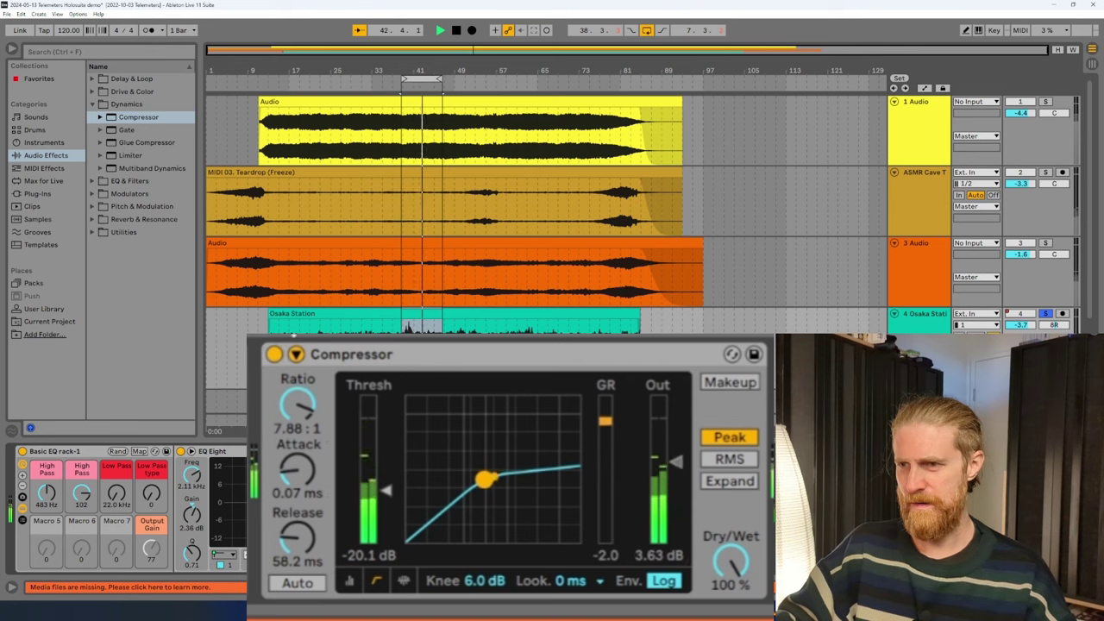
pyautogui.click(273, 355)
pyautogui.click(273, 354)
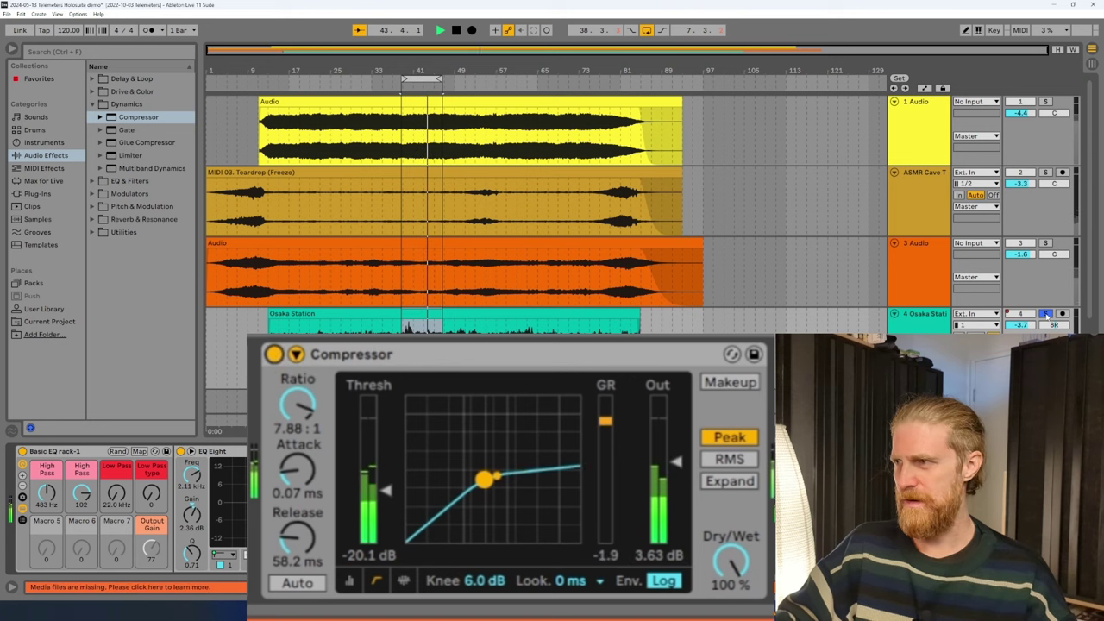
# Unsolo the Osaka Station track and repeatedly compare the full mix with the Compressor off and on, leaving it enabled.
pyautogui.click(1045, 314)
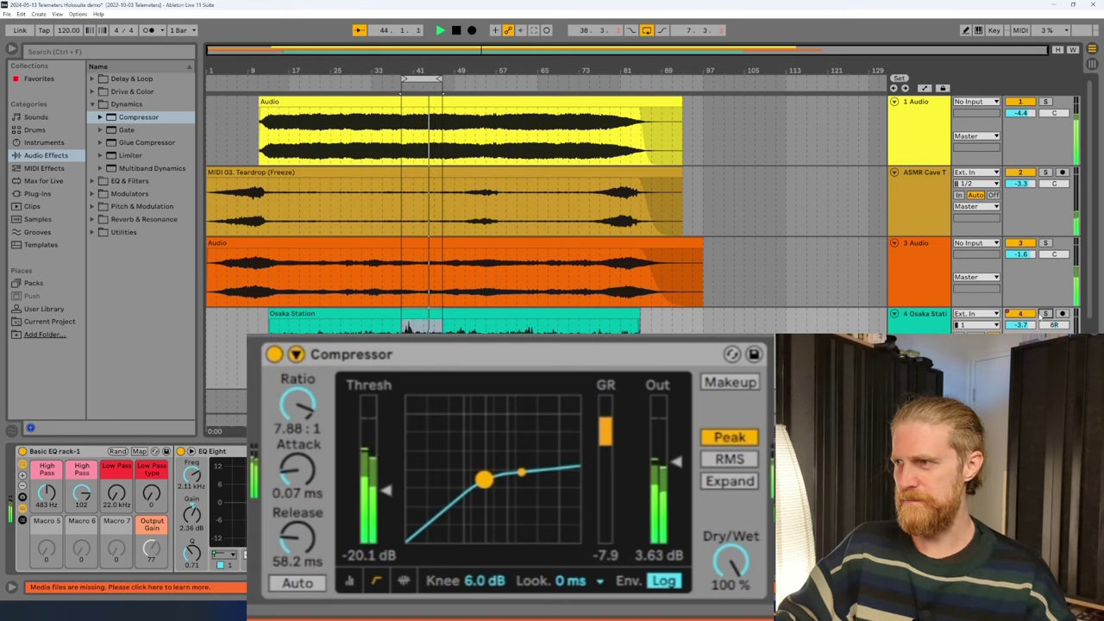
pyautogui.click(274, 355)
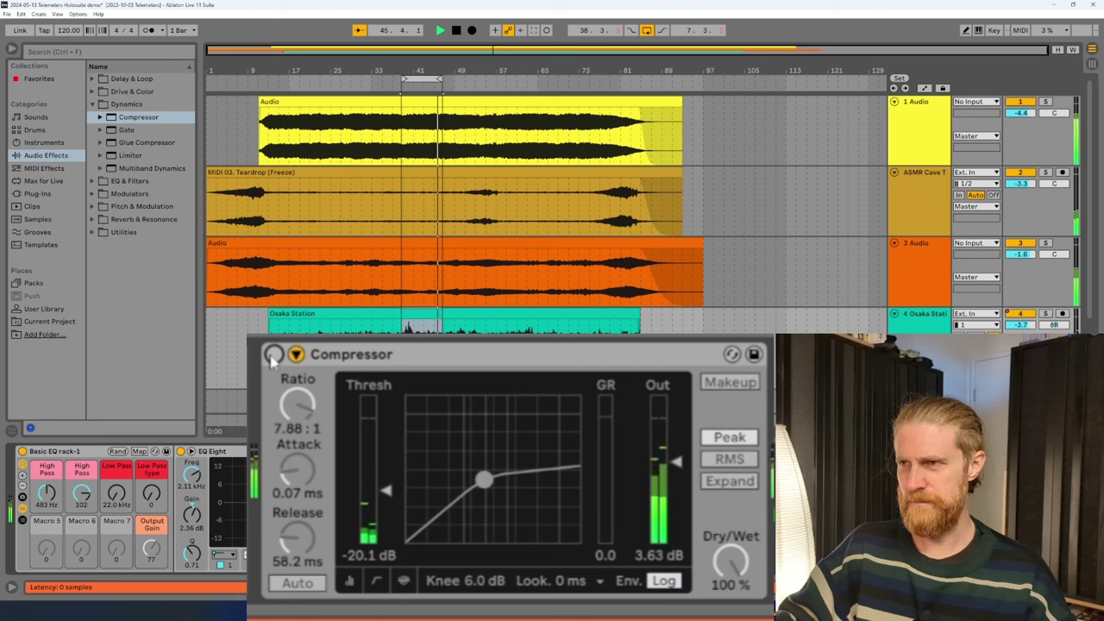
pyautogui.click(274, 355)
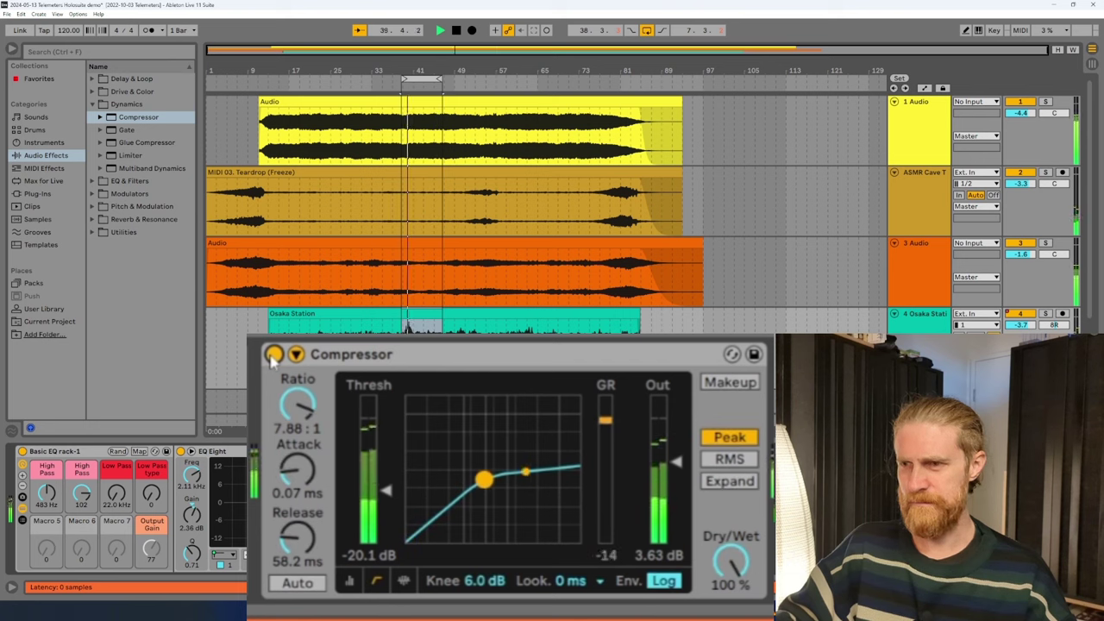
pyautogui.click(274, 355)
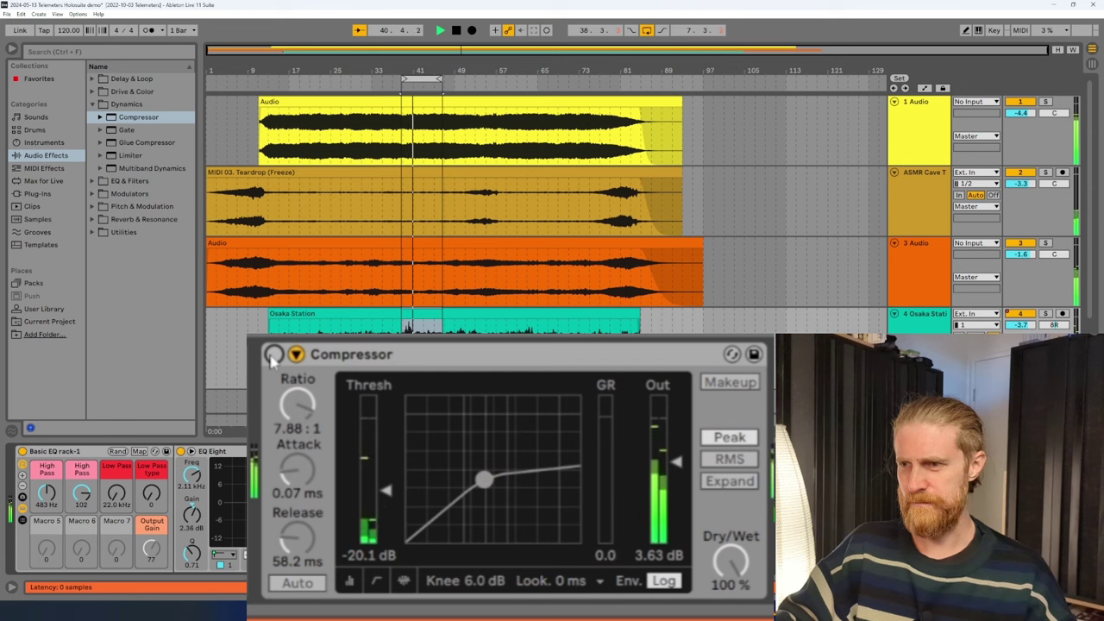
pyautogui.click(273, 355)
pyautogui.click(273, 355)
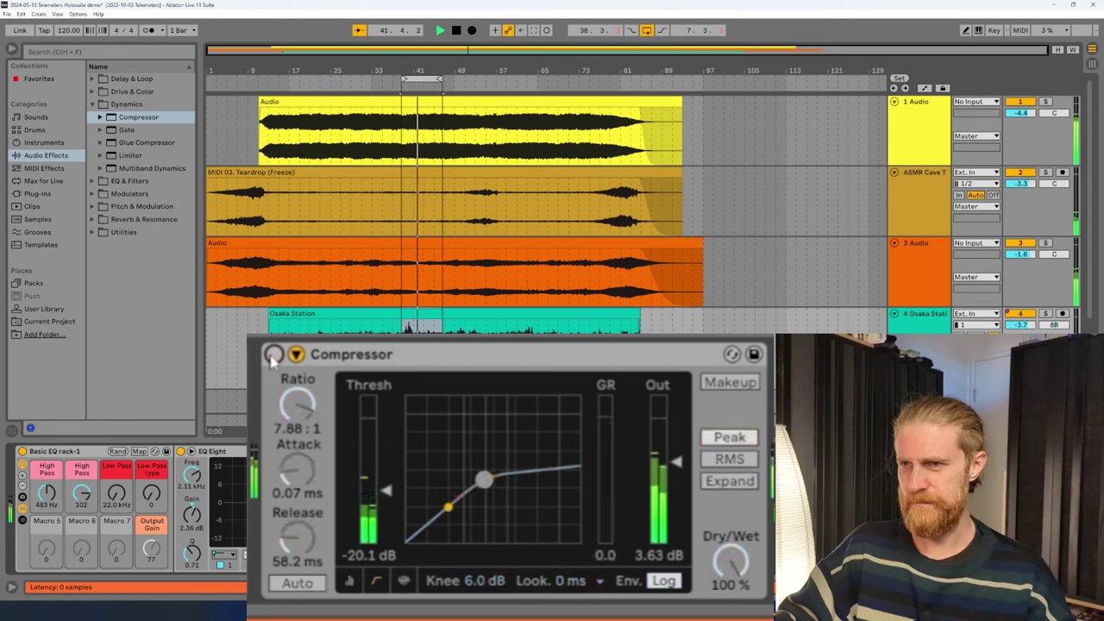
pyautogui.click(274, 355)
# Set the Compressor's ratio to 11.5:1 and threshold to -21.3 dB, compare it off and on, and solo Osaka Station.
pyautogui.moveTo(298, 404); pyautogui.dragTo(297, 396)
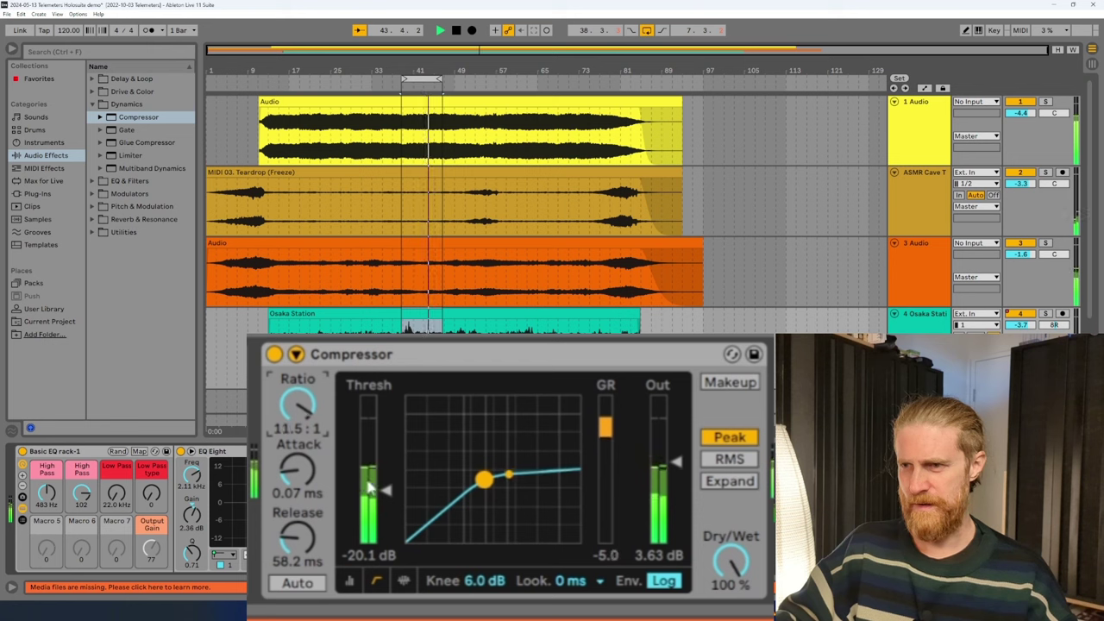
pyautogui.moveTo(386, 490); pyautogui.dragTo(388, 497)
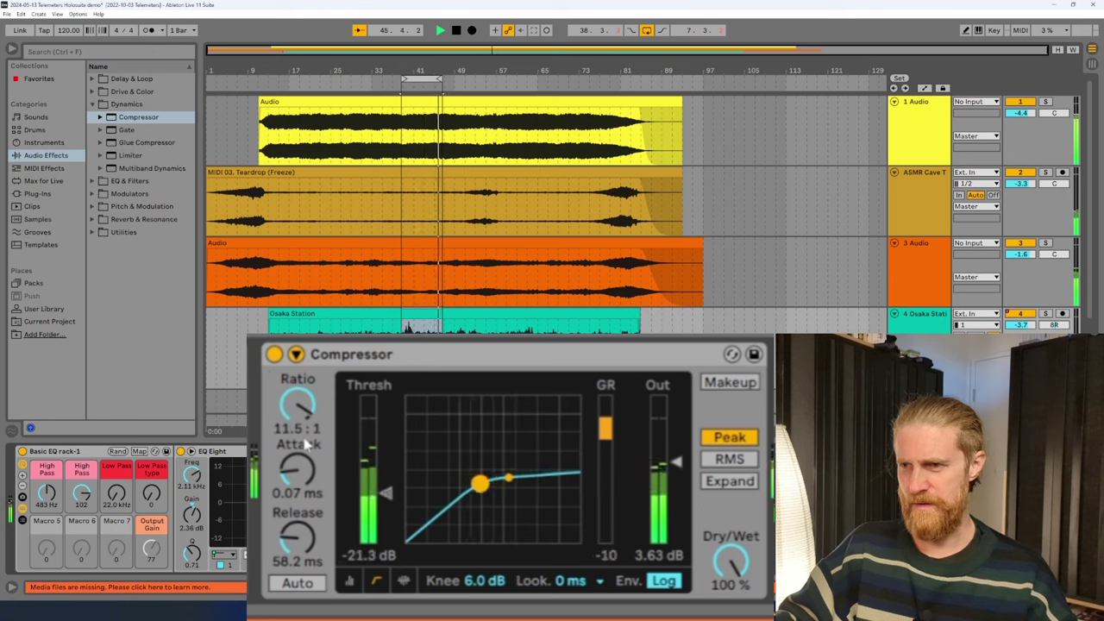
pyautogui.click(277, 361)
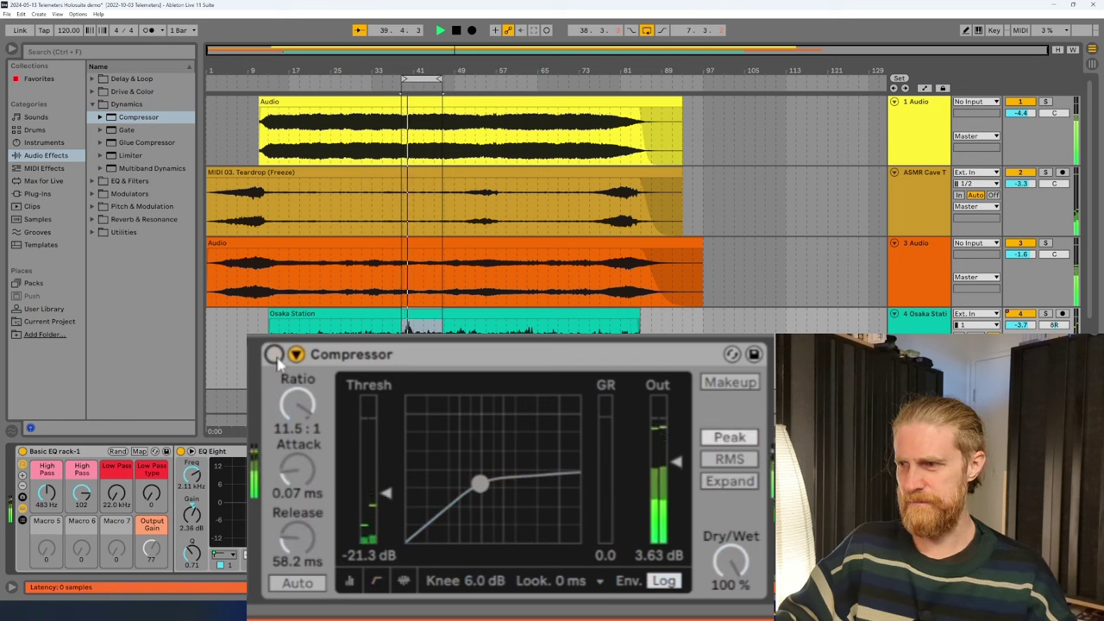
pyautogui.click(274, 355)
pyautogui.click(1046, 314)
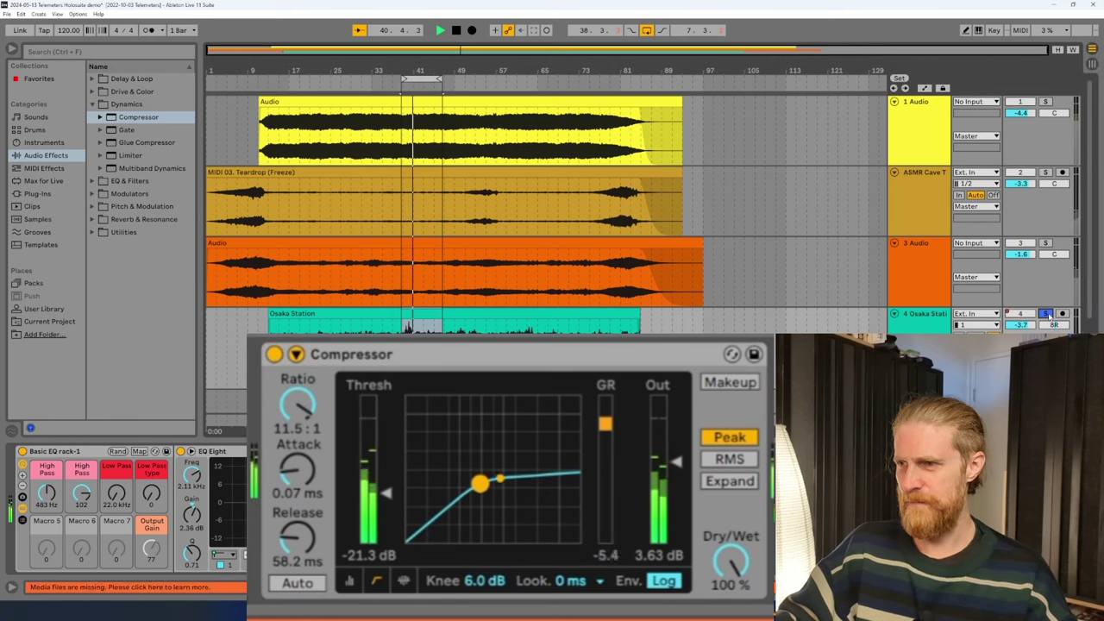
# Set the Compressor's release to 8.81 ms, comparing the soloed Osaka Station track with the effect off and on before and after.
pyautogui.click(274, 355)
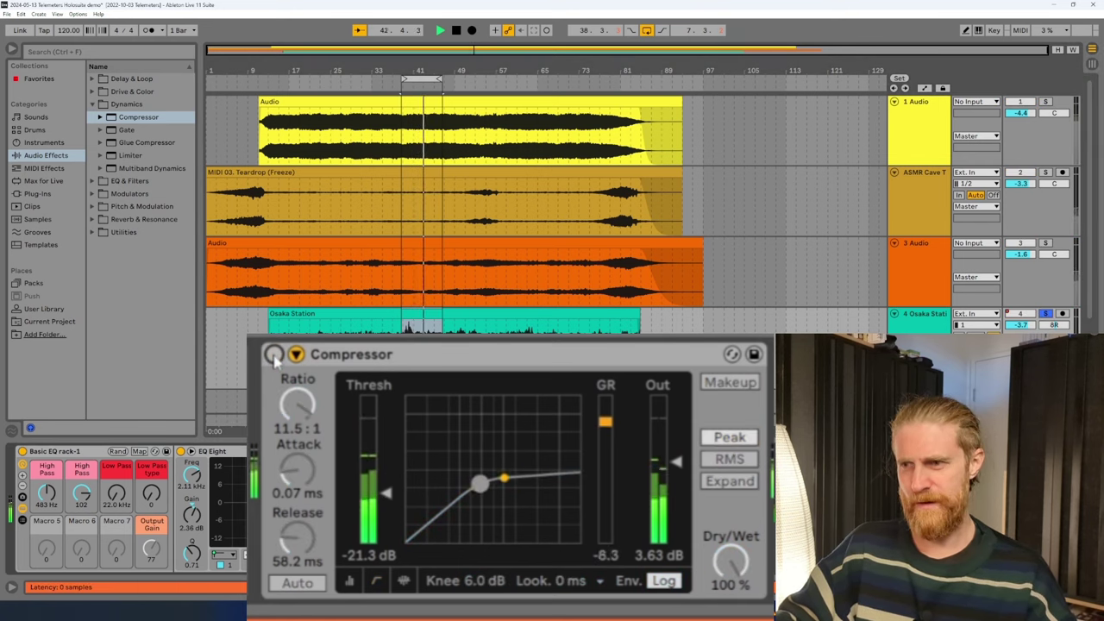
pyautogui.click(274, 355)
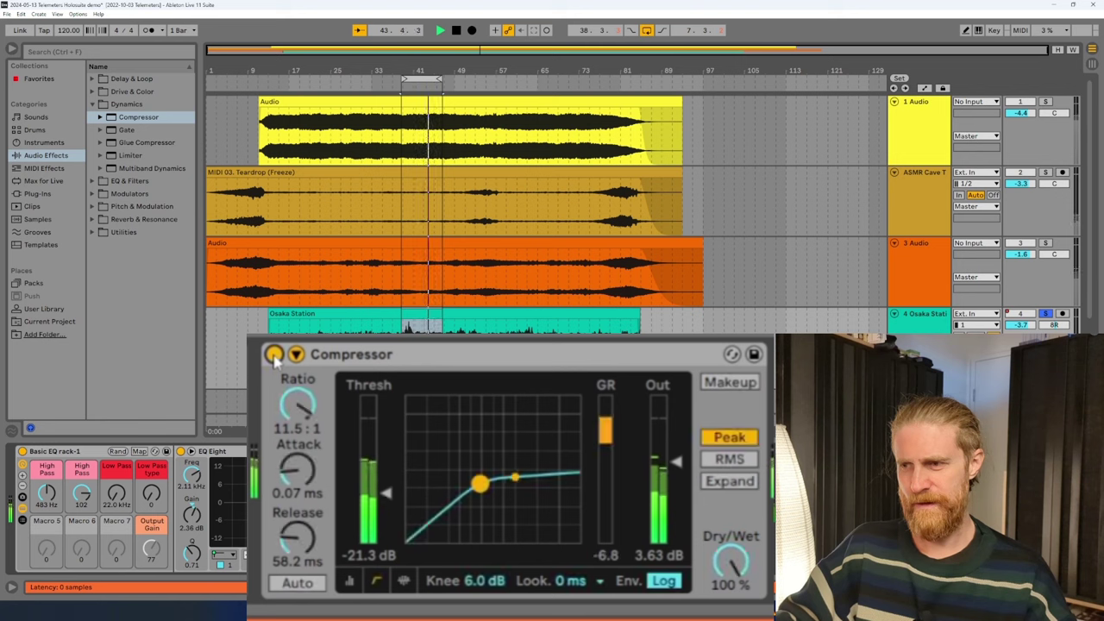
pyautogui.moveTo(290, 539); pyautogui.dragTo(290, 574)
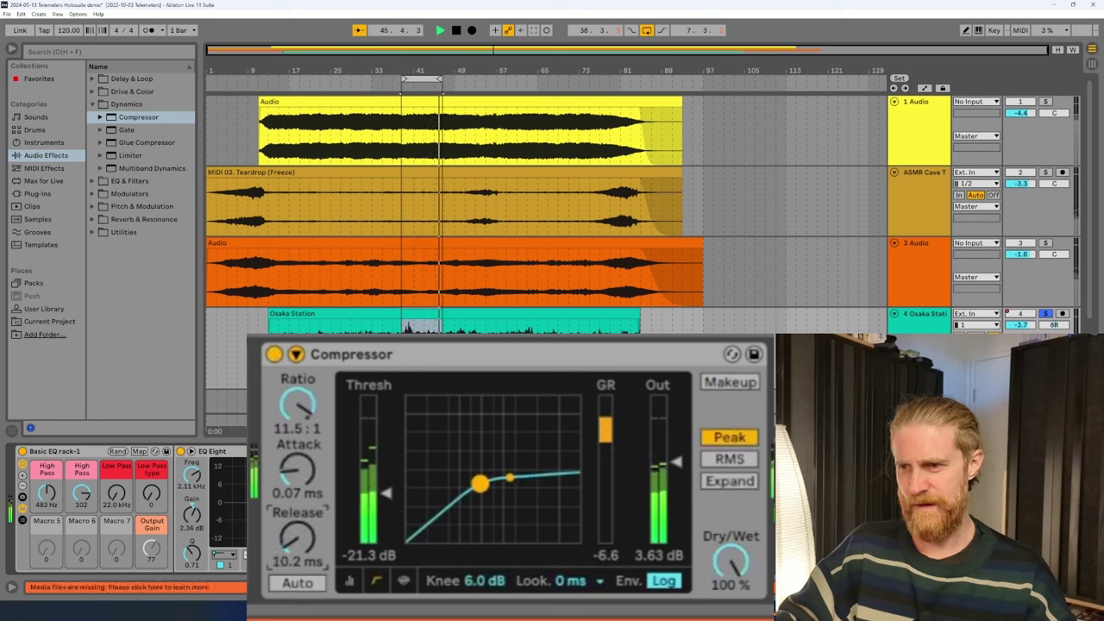
pyautogui.moveTo(296, 540); pyautogui.dragTo(297, 543)
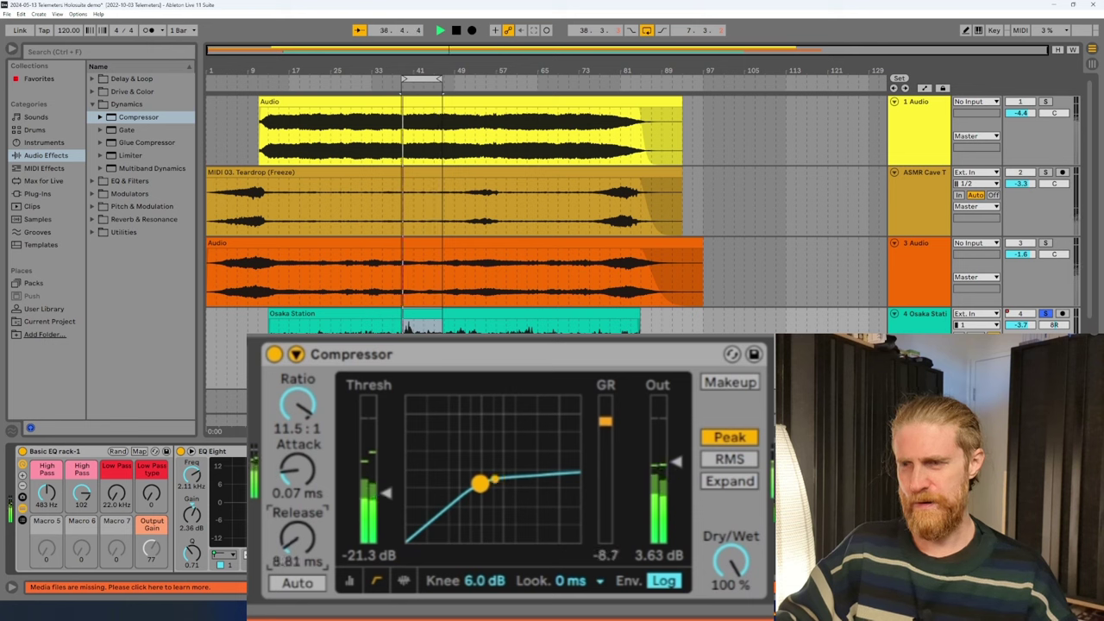
pyautogui.click(273, 355)
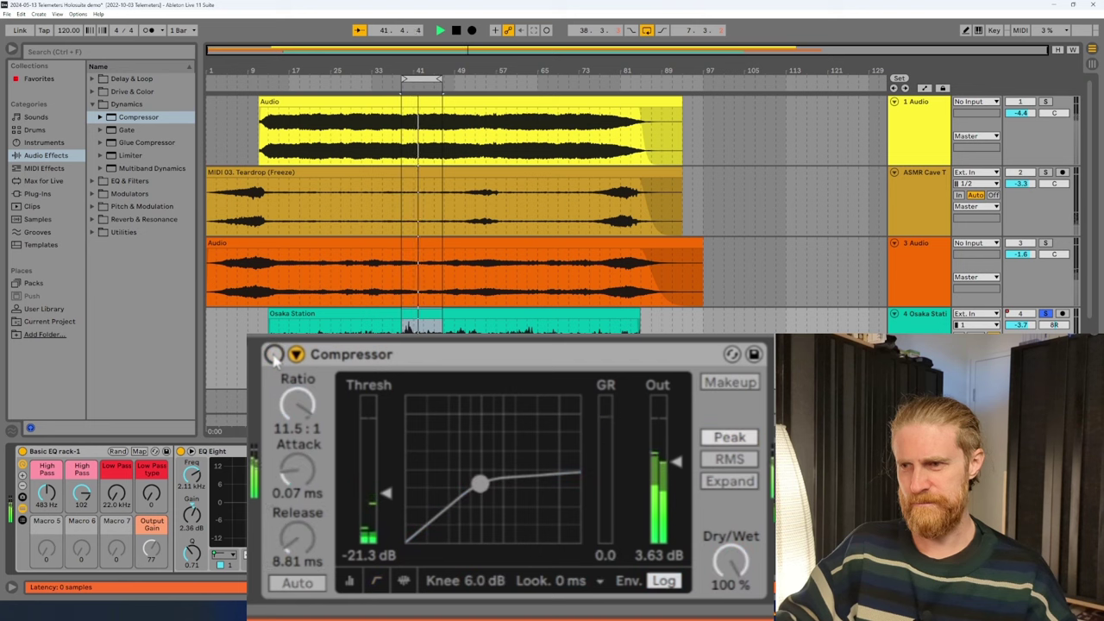
pyautogui.click(273, 354)
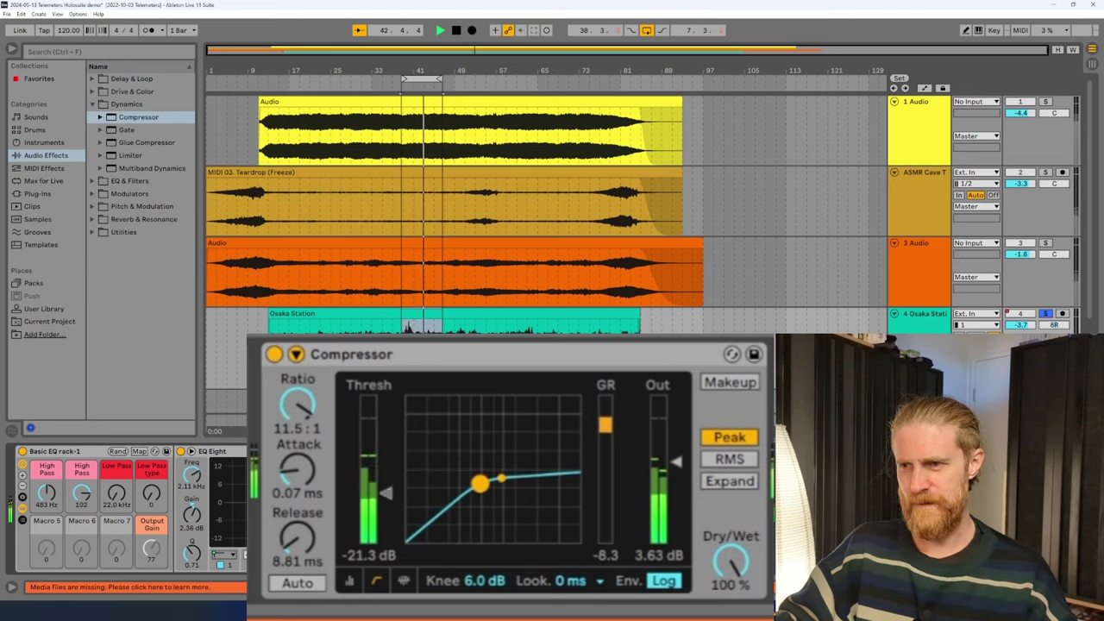
# Set the Compressor's threshold to -19.6 dB and compare it off and on, first soloed and then in the full mix.
pyautogui.moveTo(386, 493); pyautogui.dragTo(386, 489)
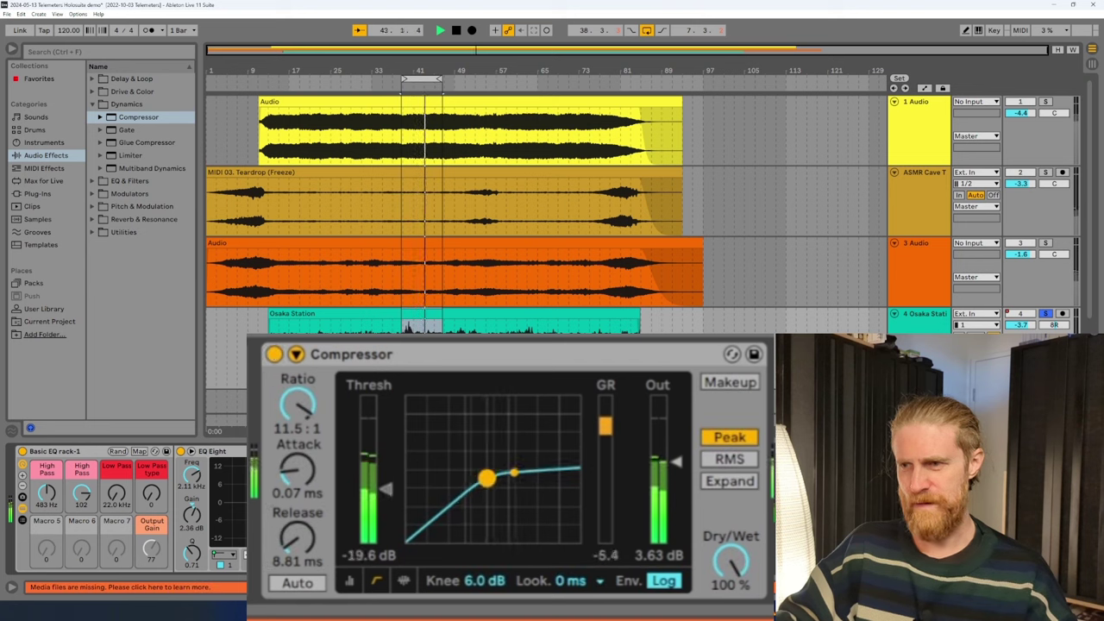
pyautogui.click(272, 354)
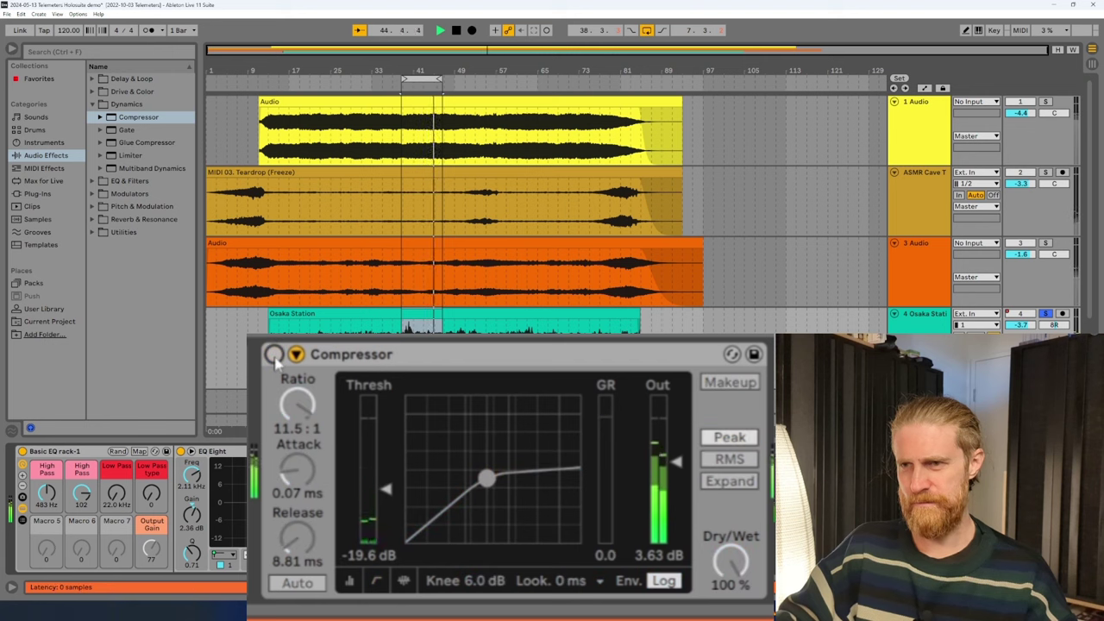
pyautogui.click(273, 355)
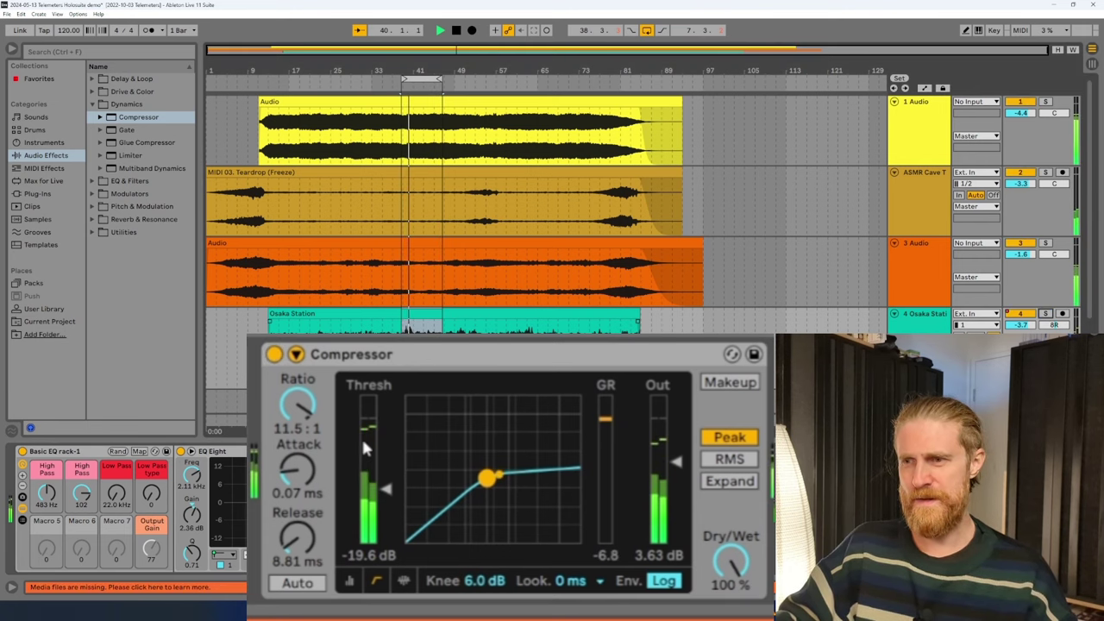
pyautogui.click(274, 355)
pyautogui.click(274, 355)
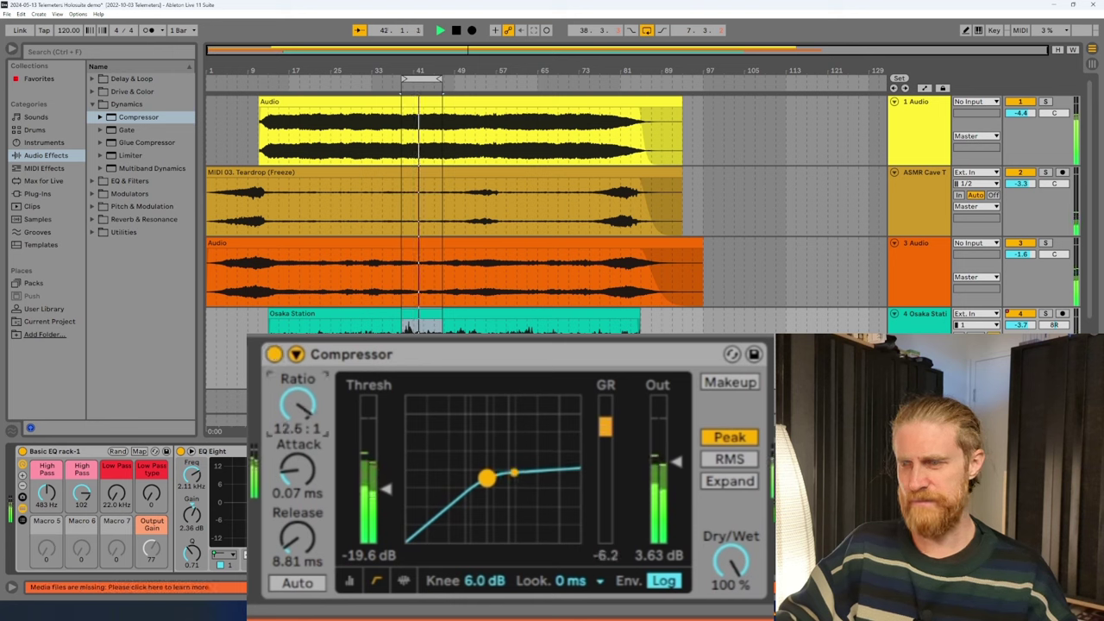
# Set the Compressor's ratio to 18.0:1 and threshold to -21.9 dB, and compare the full mix with the effect off and on.
pyautogui.moveTo(297, 404); pyautogui.dragTo(298, 396)
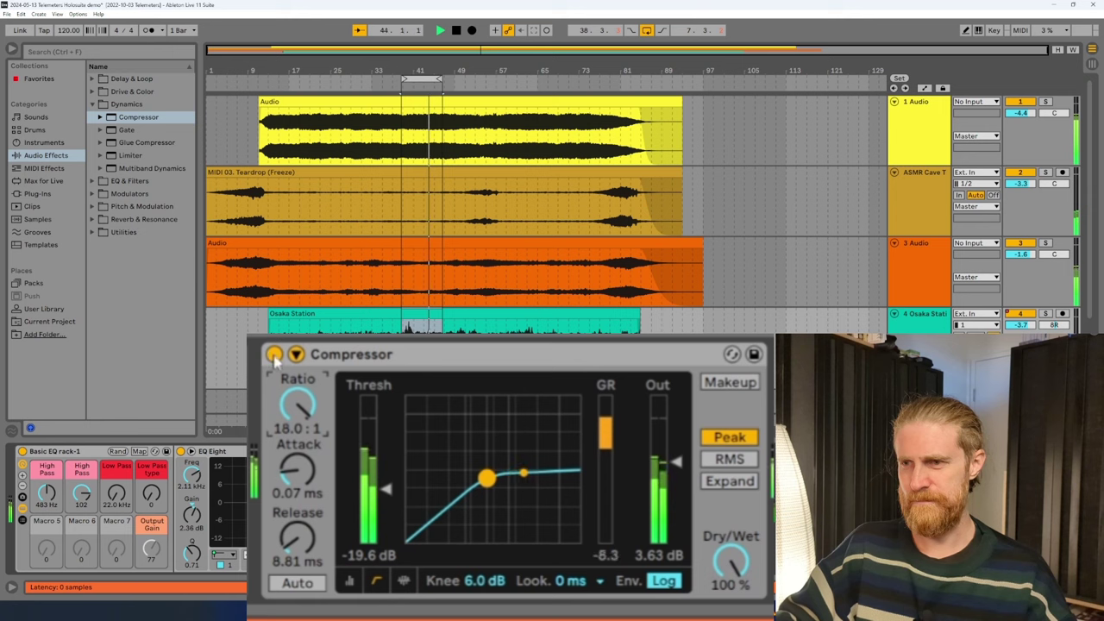
pyautogui.moveTo(387, 488); pyautogui.dragTo(387, 500)
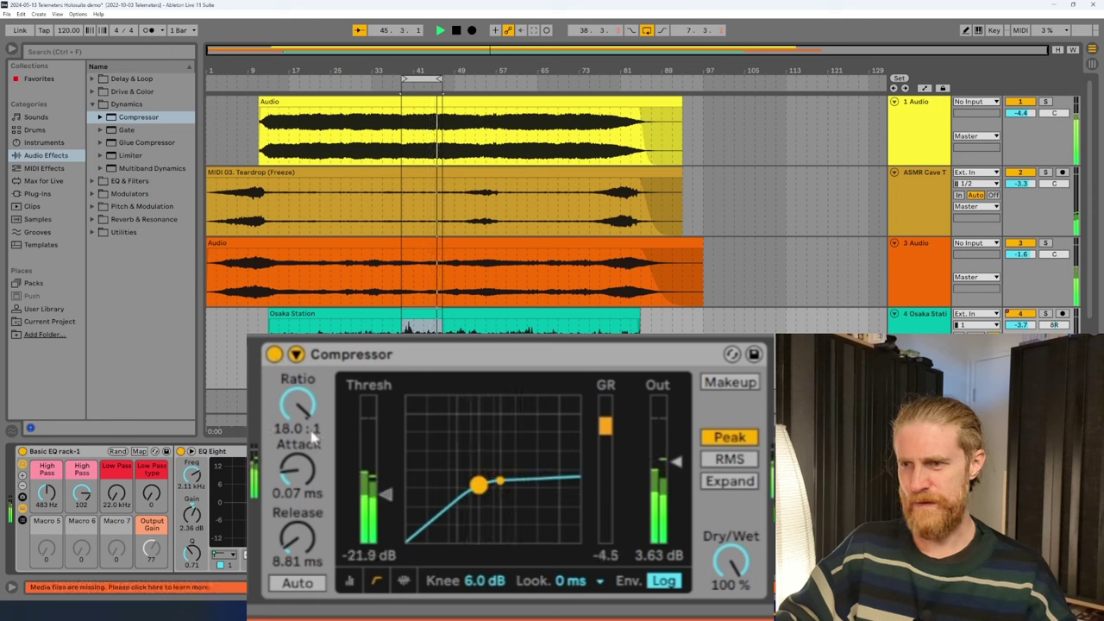
pyautogui.click(273, 355)
pyautogui.click(273, 354)
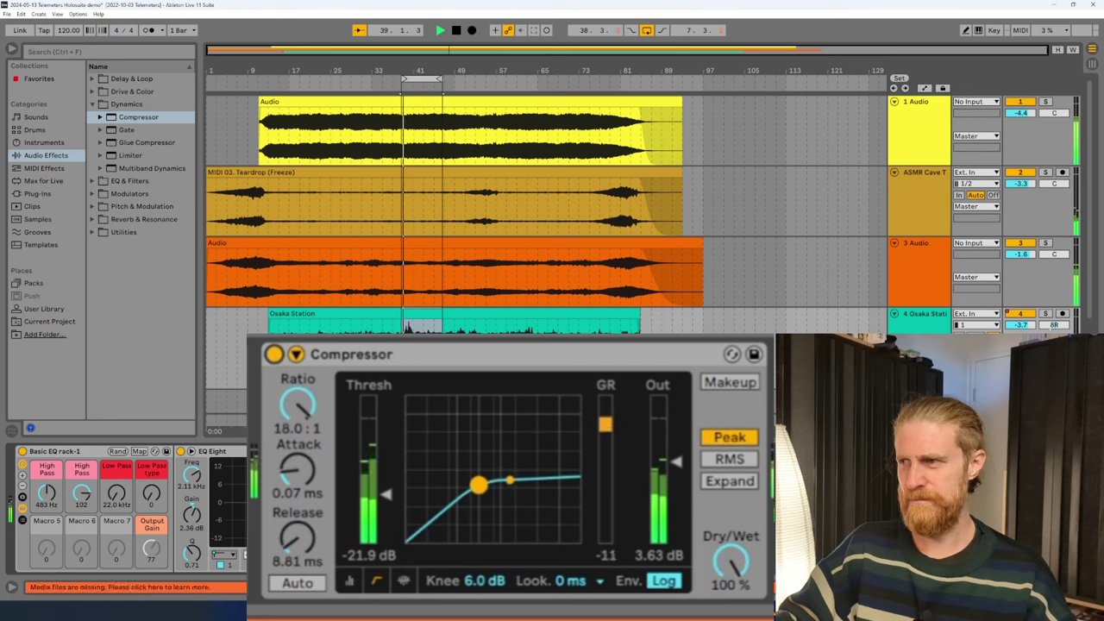
pyautogui.click(274, 355)
pyautogui.click(274, 354)
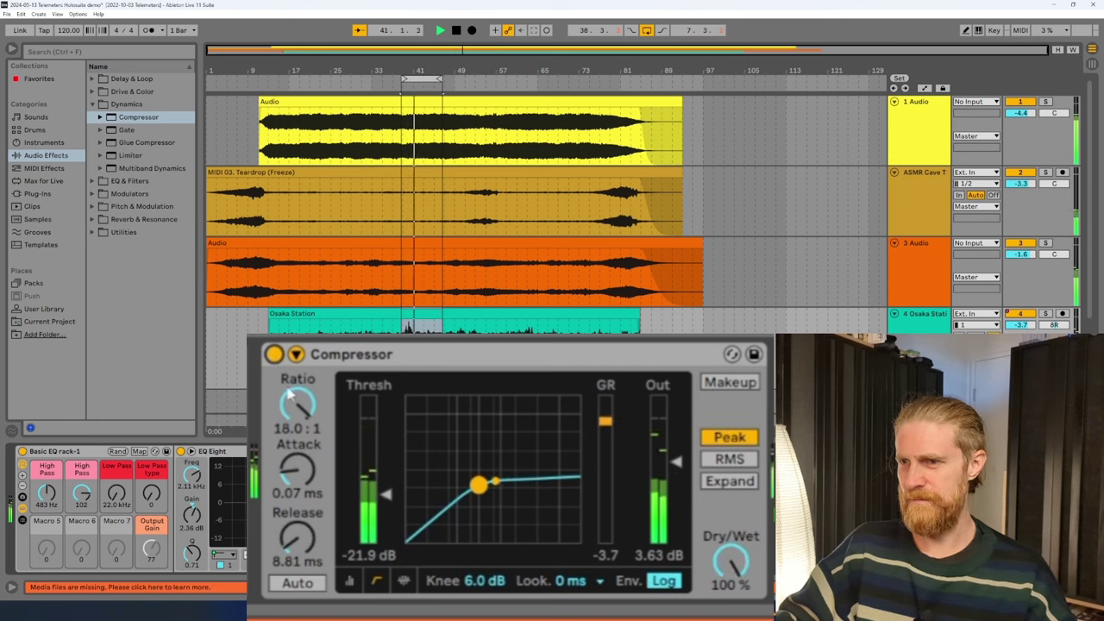
# Set the Compressor's threshold to -19.6 dB, restart playback and compare the full mix with the effect bypassed and active.
pyautogui.moveTo(387, 495); pyautogui.dragTo(387, 489)
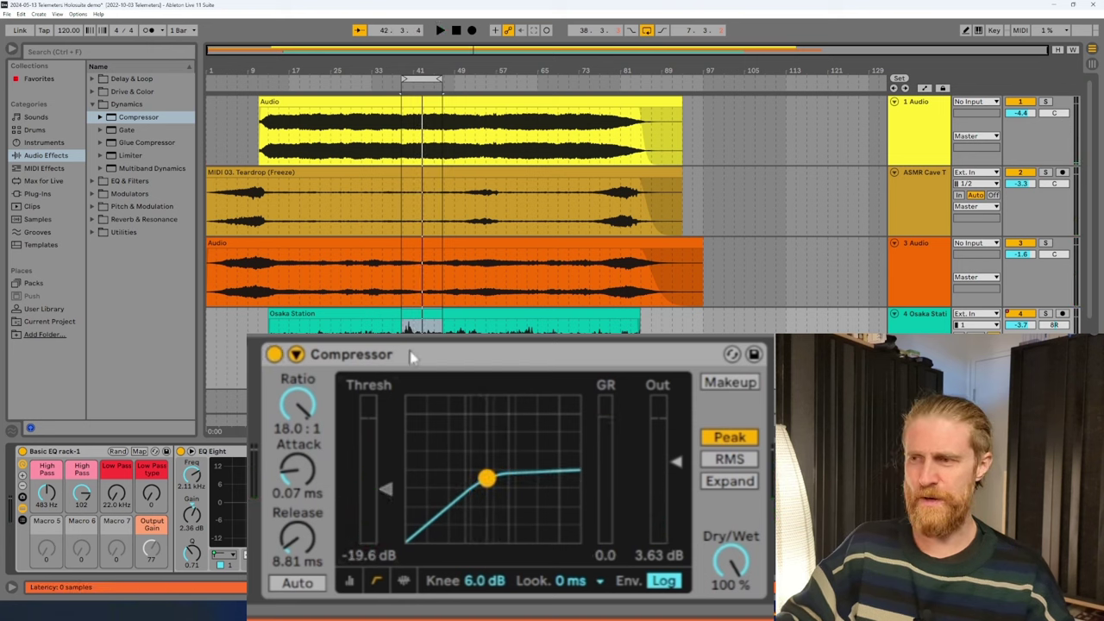
pyautogui.press('space')
pyautogui.click(274, 354)
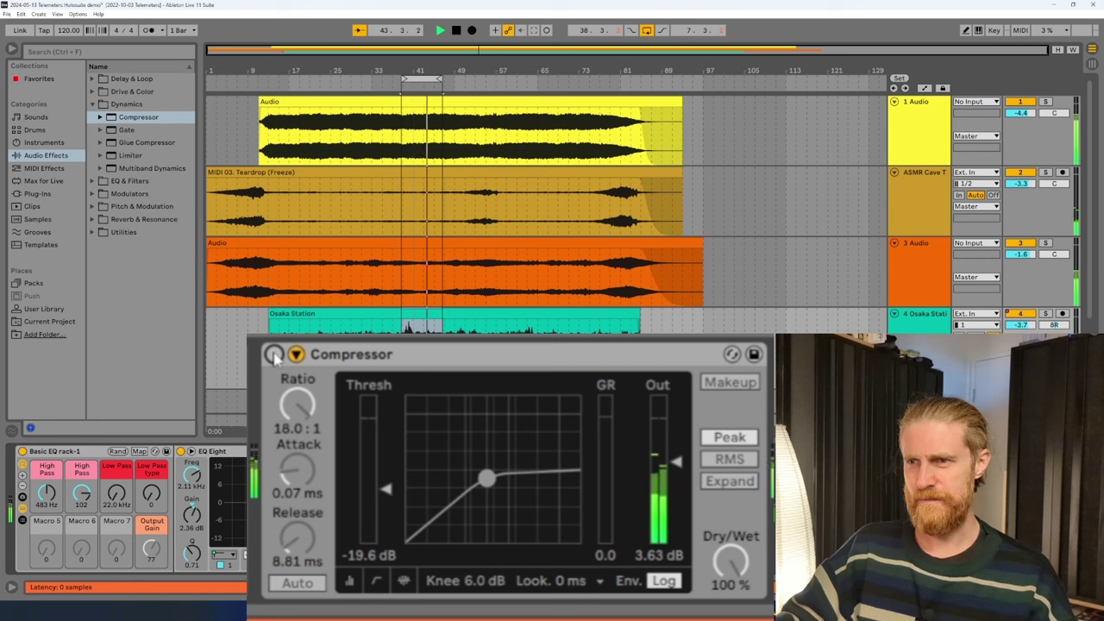
pyautogui.click(274, 355)
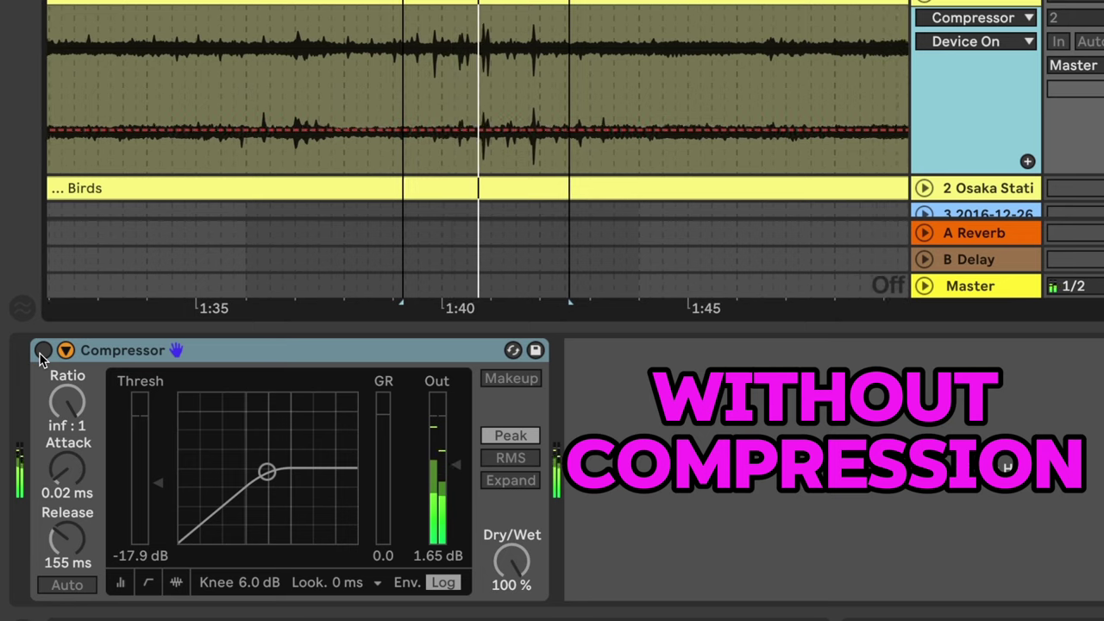
# Insert another Compressor before the bypassed one on Osaka Station and set its threshold to -19.1 dB and ratio to 9.69:1.
pyautogui.click(42, 352)
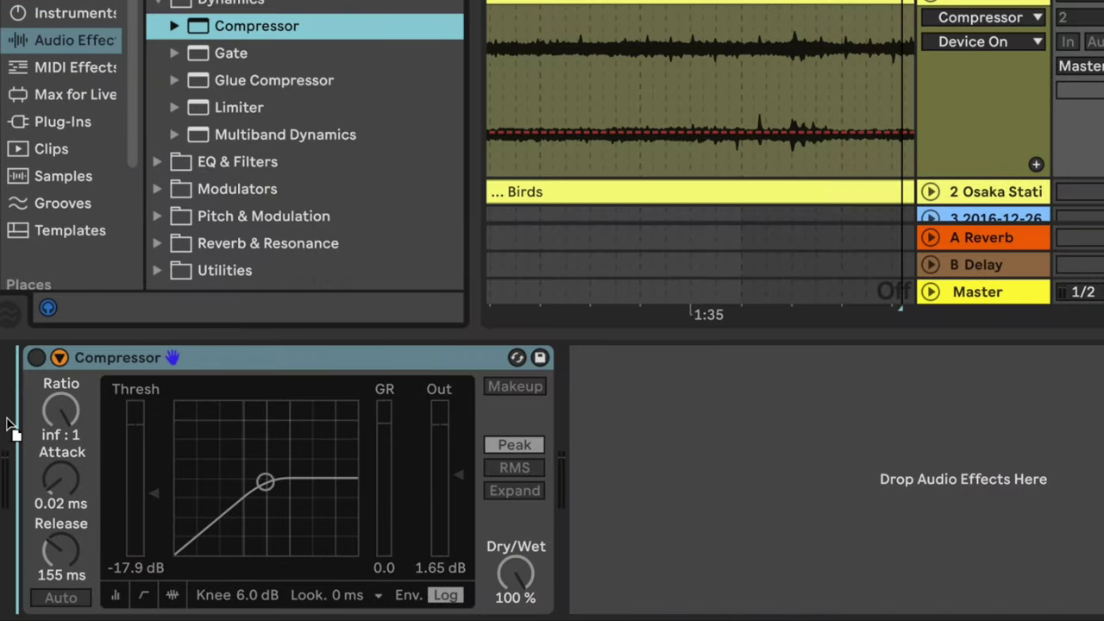
pyautogui.moveTo(5, 418); pyautogui.dragTo(9, 423)
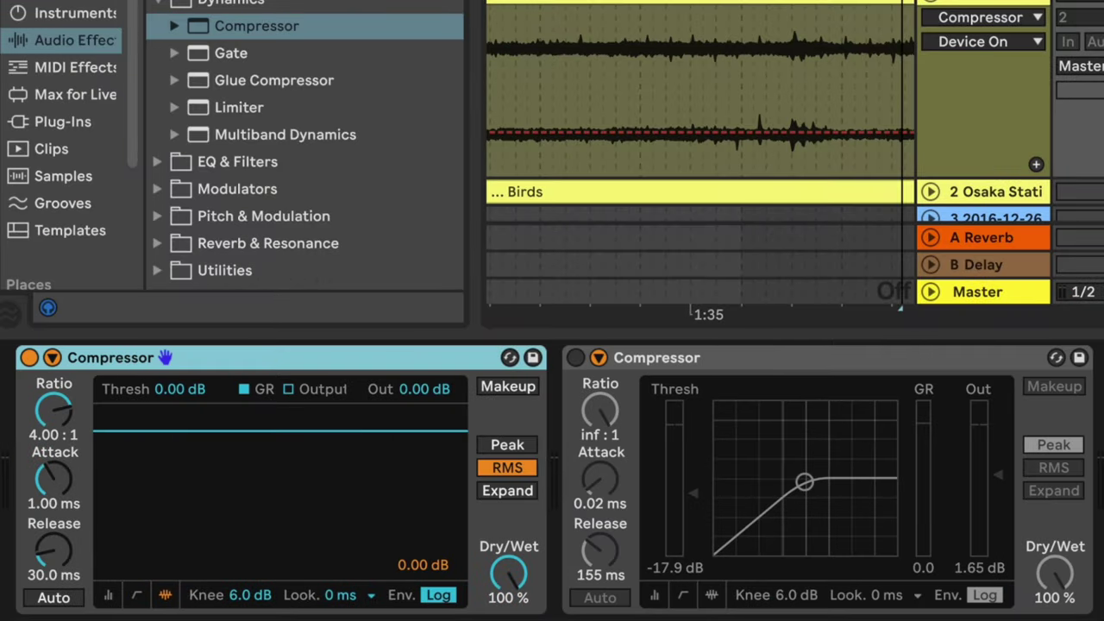
pyautogui.moveTo(319, 442); pyautogui.dragTo(274, 480)
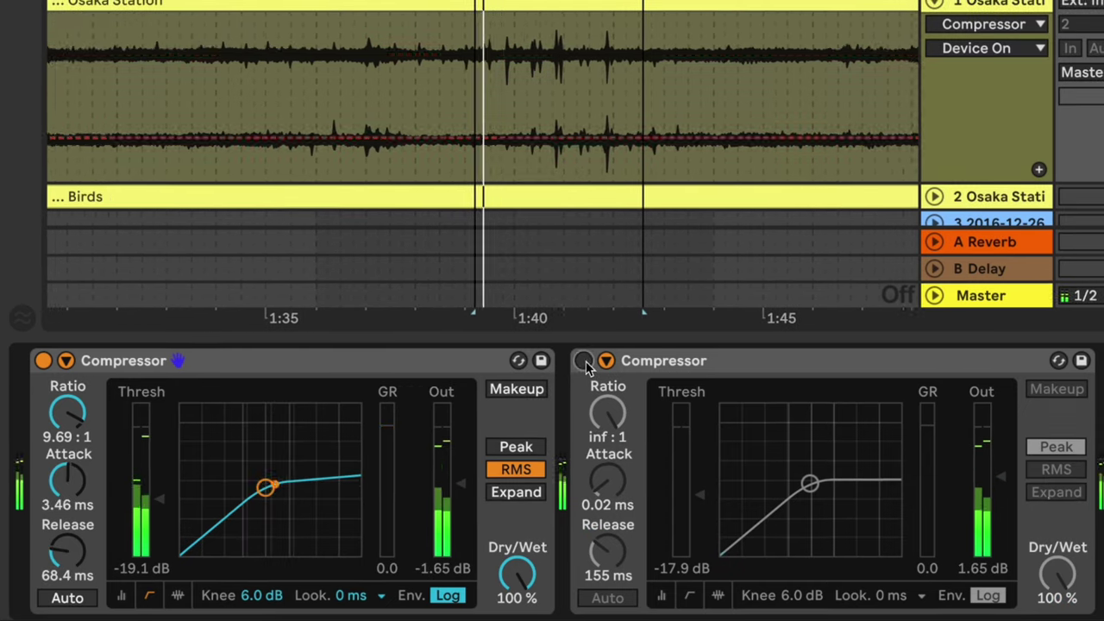
# Enable the second Compressor in the chain, set its ratio to 3.28:1 and raise its threshold.
pyautogui.click(586, 360)
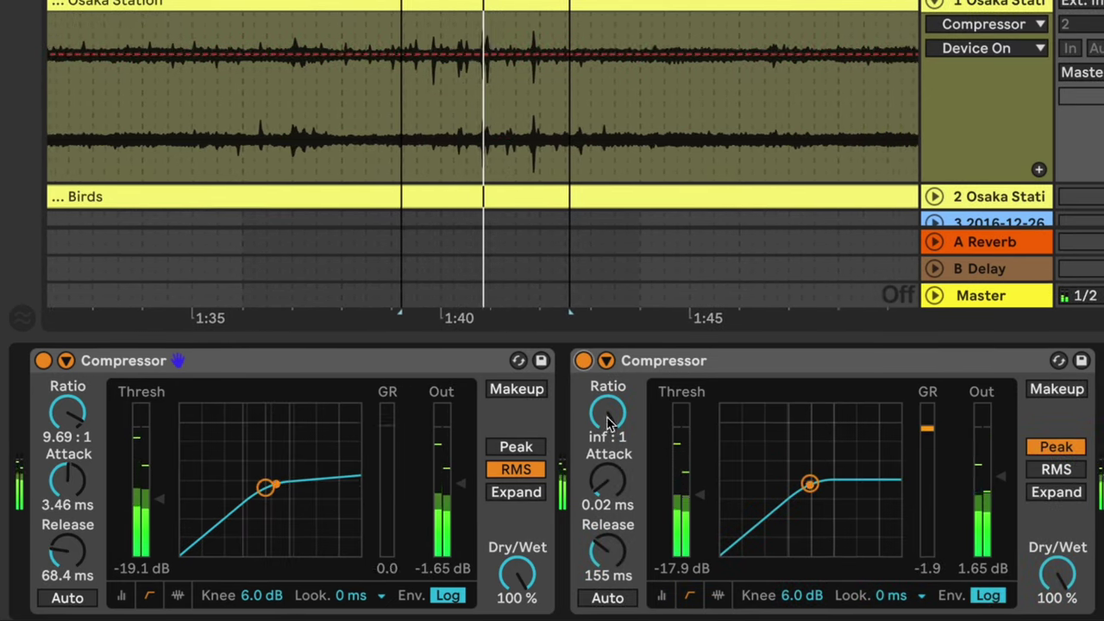
pyautogui.moveTo(607, 420); pyautogui.dragTo(602, 421)
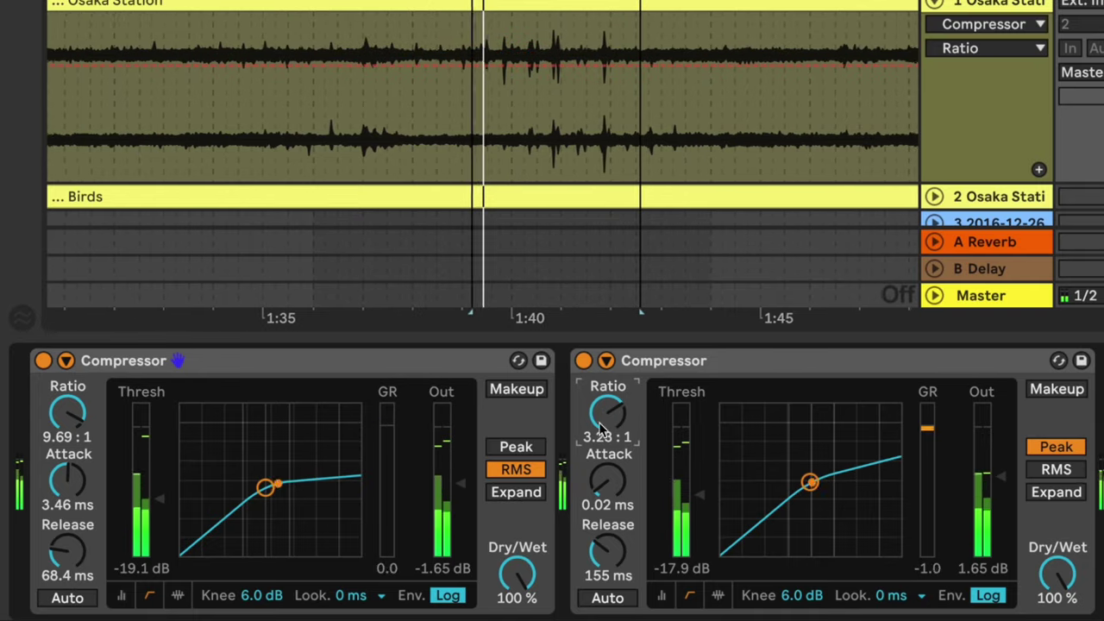
pyautogui.moveTo(700, 496); pyautogui.dragTo(699, 484)
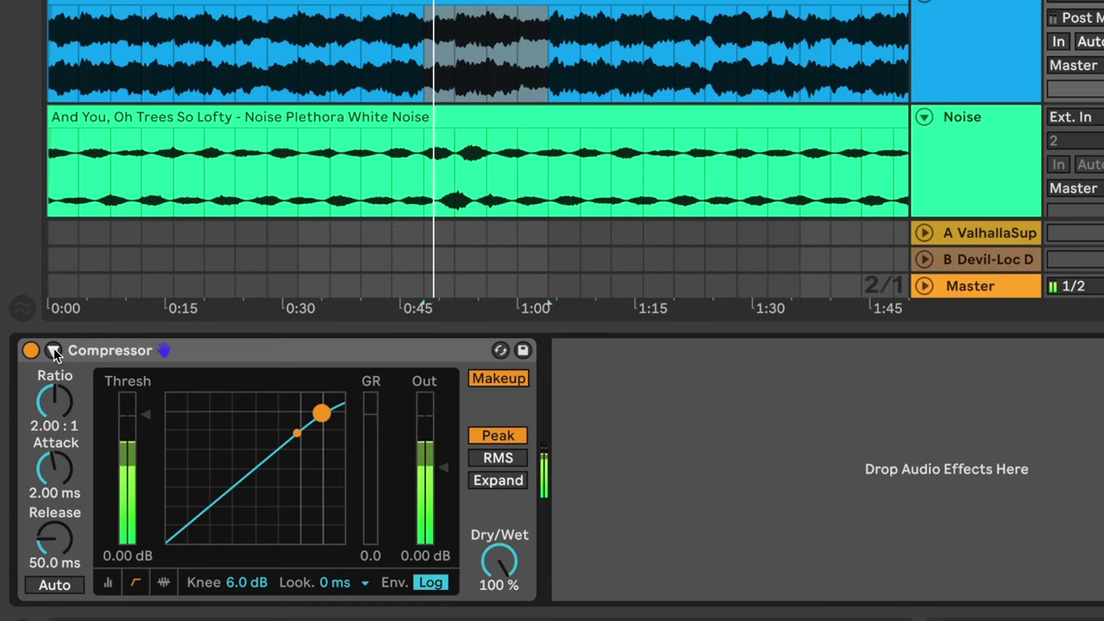
# Enable the Compressor's sidechain with the Noise track as its audio source, and compare playback with the effect off and on.
pyautogui.click(53, 350)
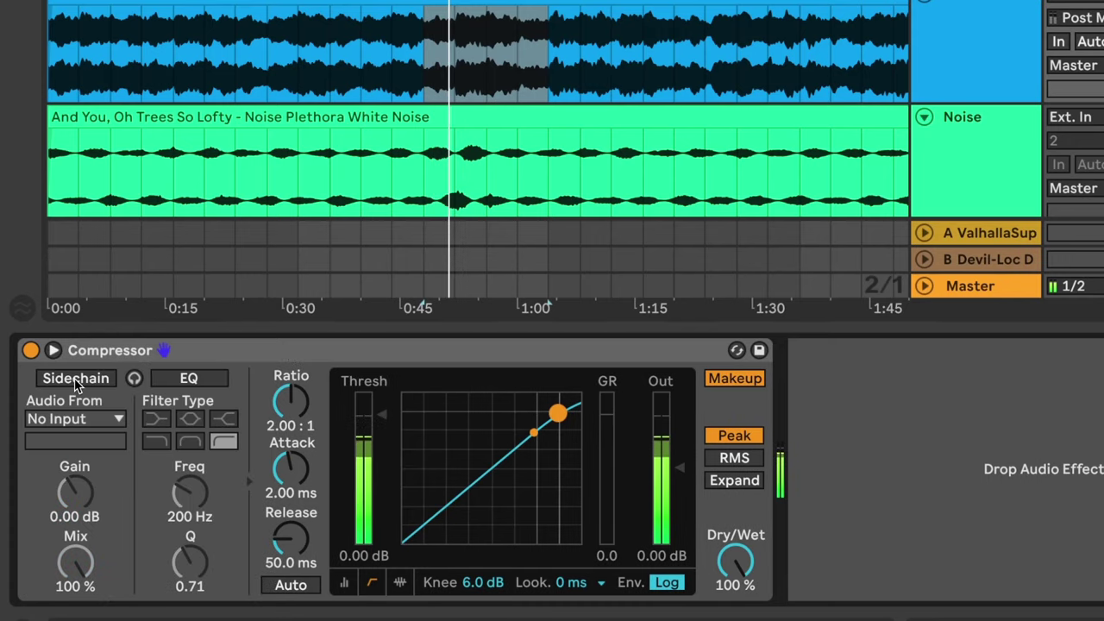
pyautogui.click(76, 379)
pyautogui.click(119, 420)
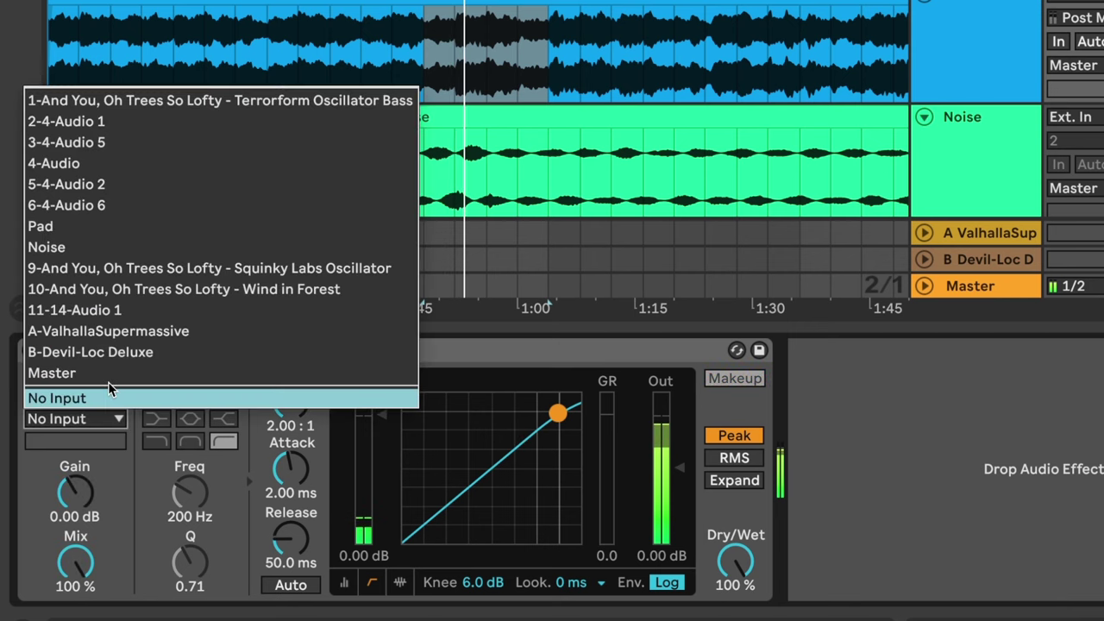
pyautogui.click(48, 246)
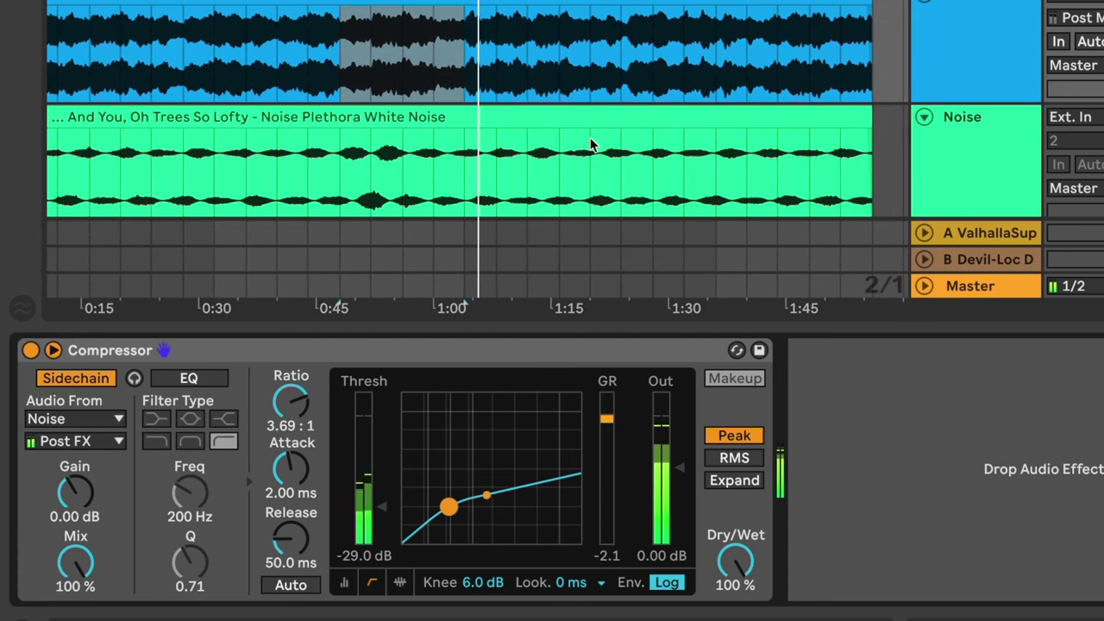
pyautogui.click(30, 350)
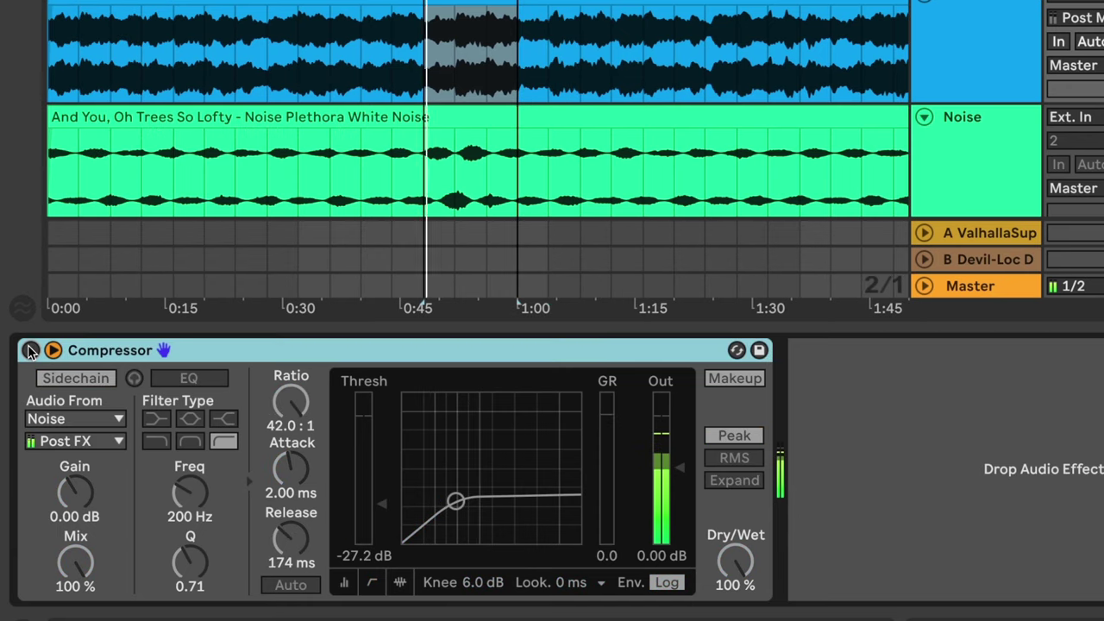
pyautogui.click(31, 351)
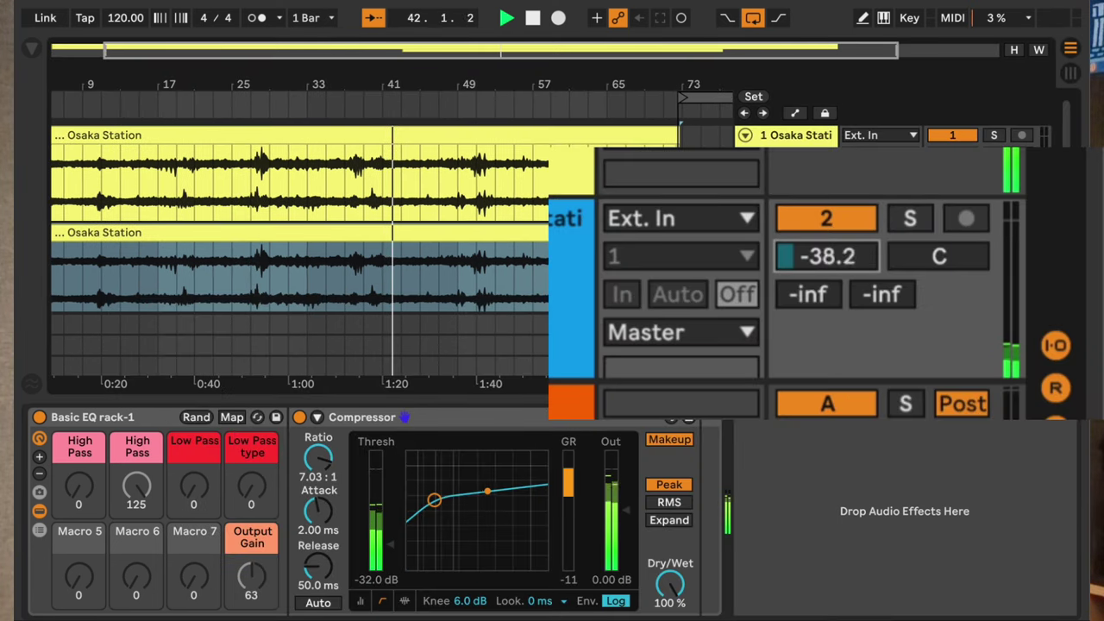
# Raise the compressed duplicate Osaka Station track's volume to -28.5 dB, compare it muted and unmuted, and raise it further beneath the original.
pyautogui.moveTo(826, 256); pyautogui.dragTo(821, 226)
pyautogui.click(822, 226)
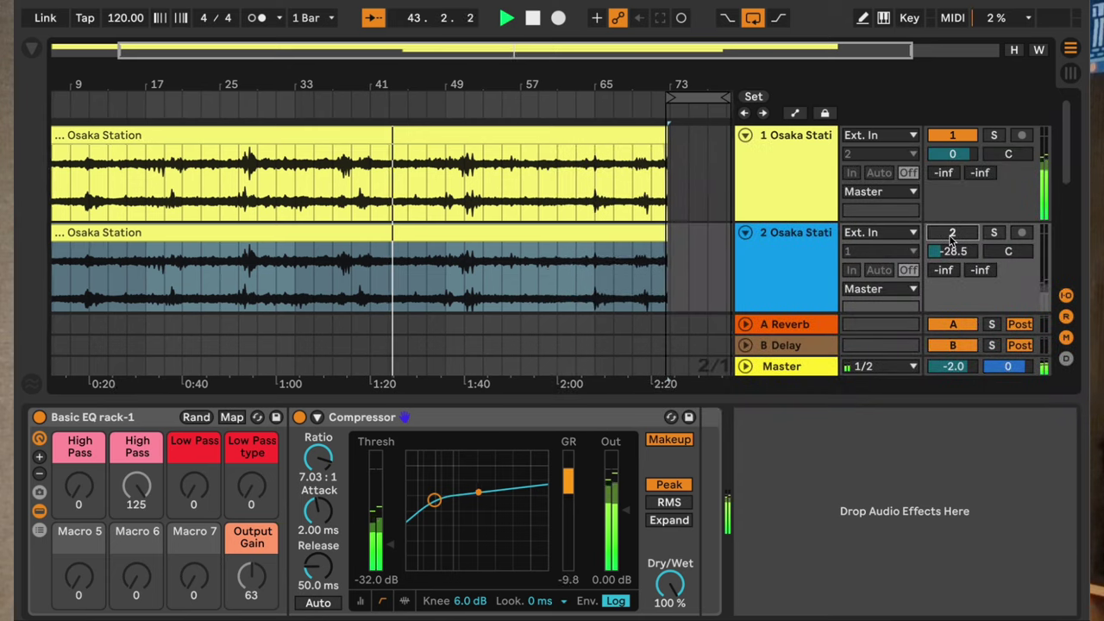
pyautogui.click(950, 236)
pyautogui.moveTo(946, 253); pyautogui.dragTo(945, 231)
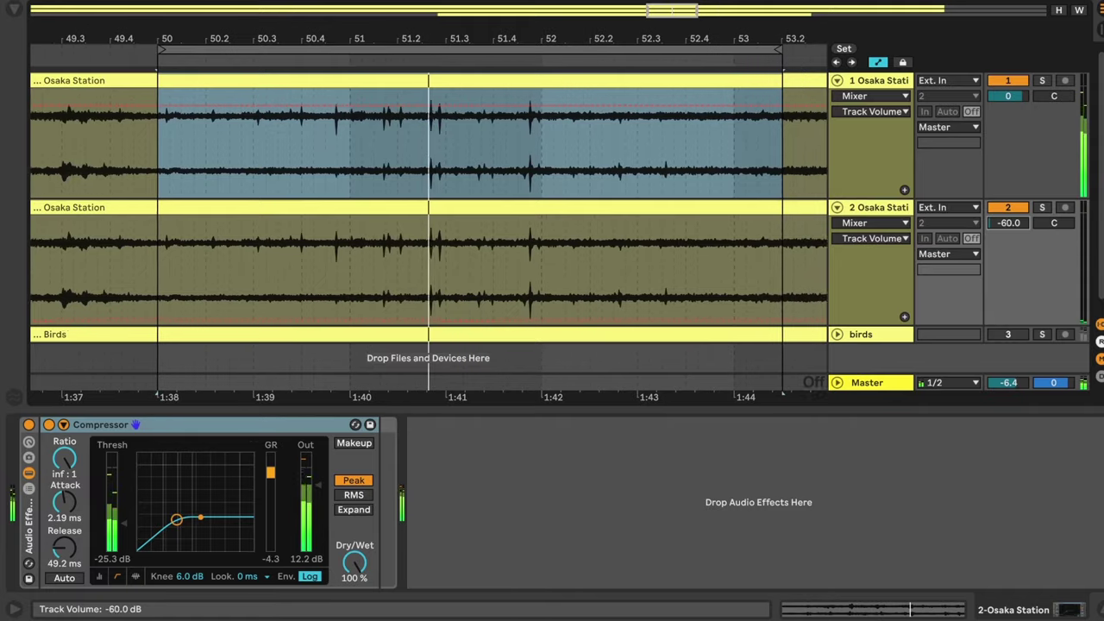
pyautogui.moveTo(1008, 222); pyautogui.dragTo(1007, 183)
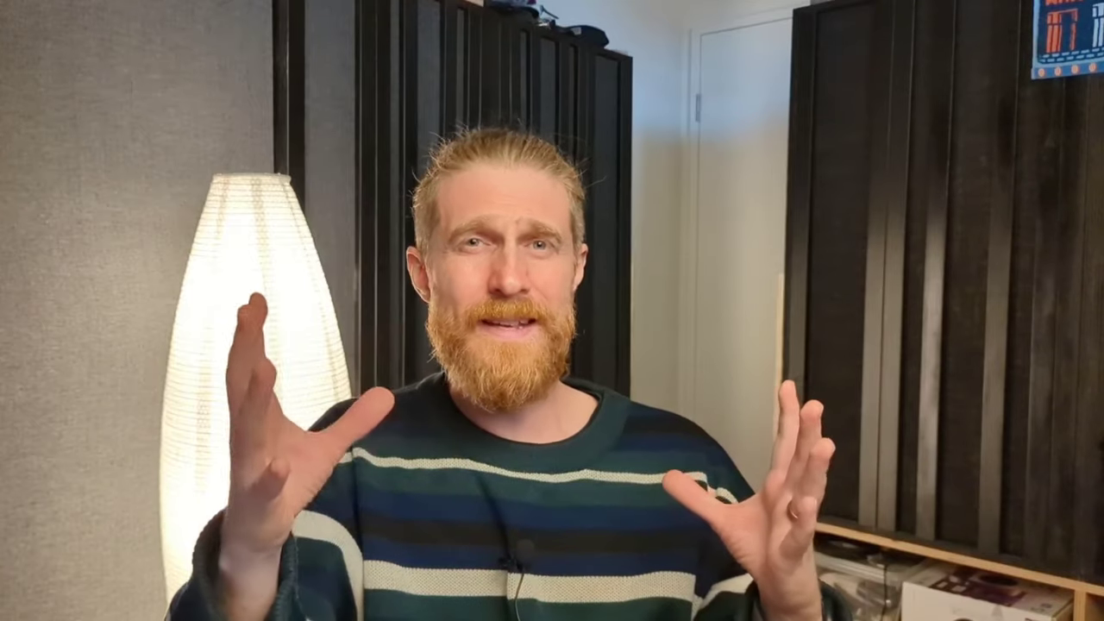